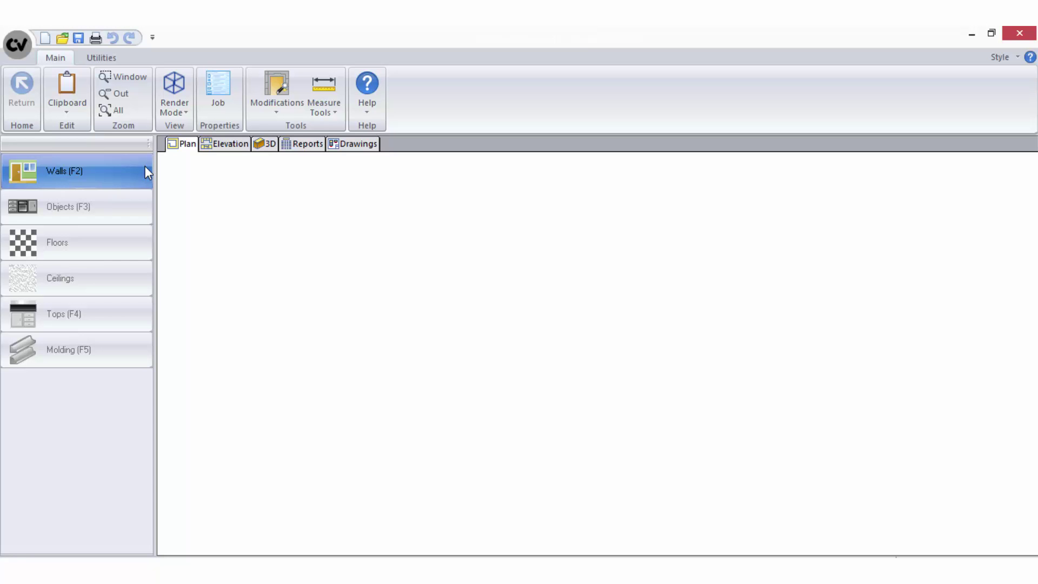
Step: Draw three connected straight walls in plan: bottom about 1172 long, left side about 2370 and top about 2252
{"action": "left_click", "coordinate": [145, 167]}
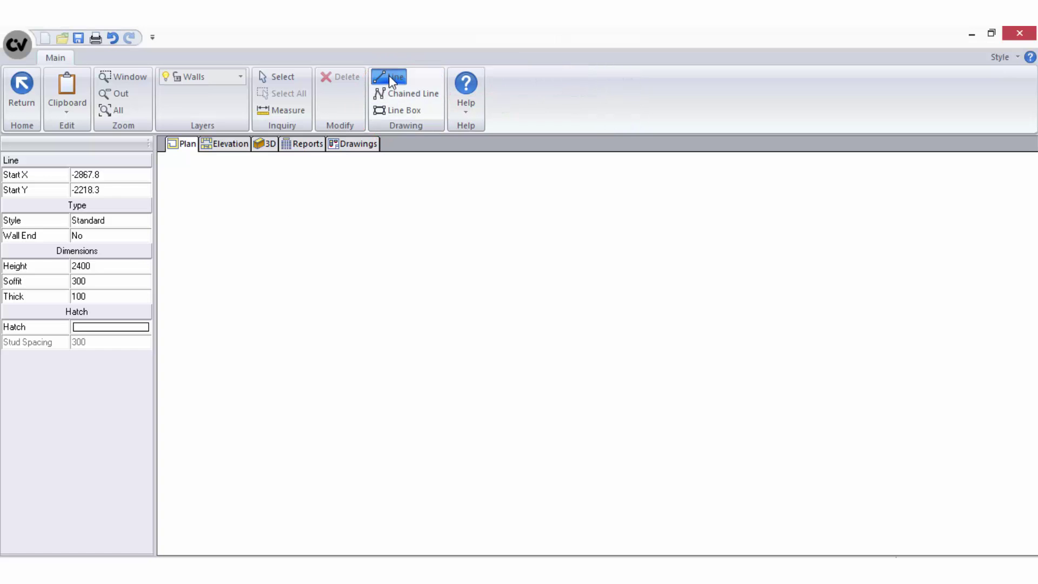
{"action": "left_click", "coordinate": [479, 419]}
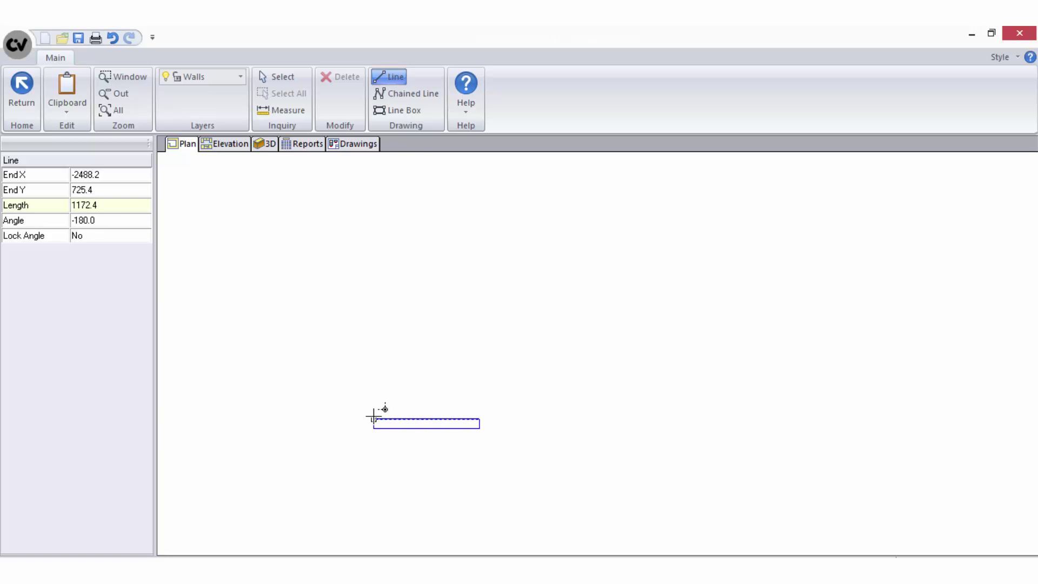
{"action": "left_click", "coordinate": [373, 417]}
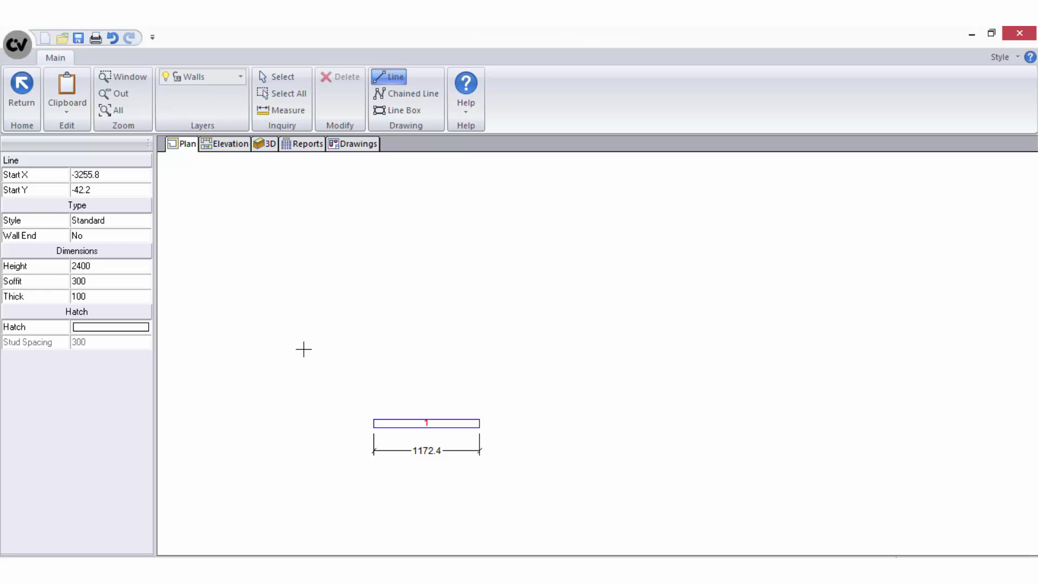
{"action": "left_click", "coordinate": [373, 418]}
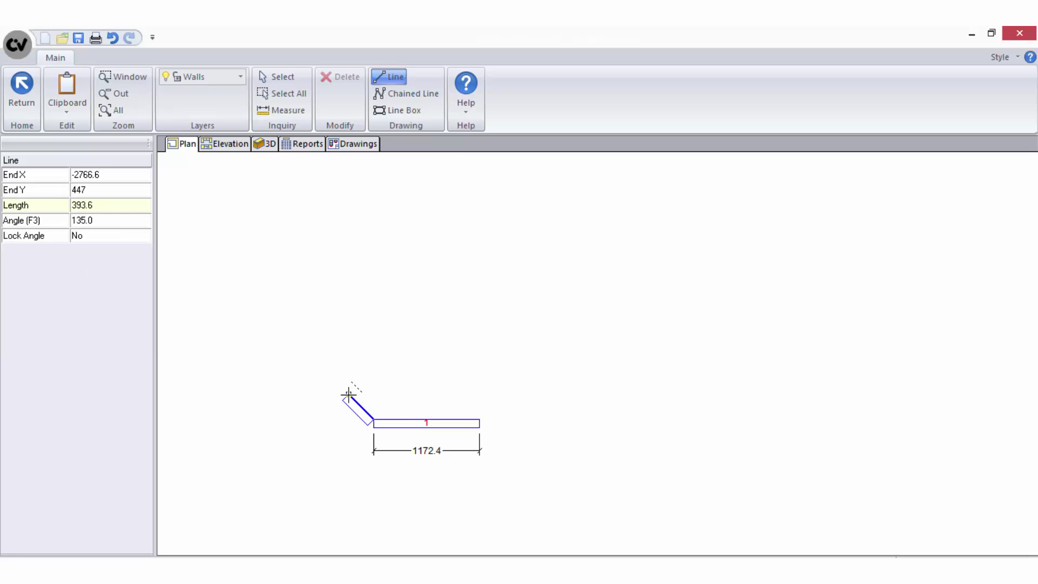
{"action": "left_click", "coordinate": [375, 205]}
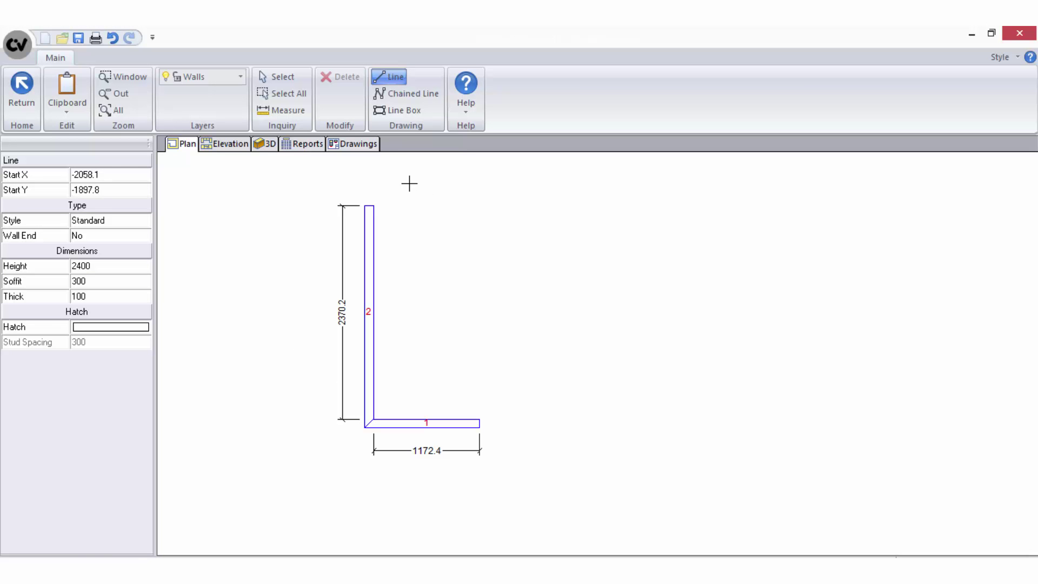
{"action": "left_click", "coordinate": [381, 197]}
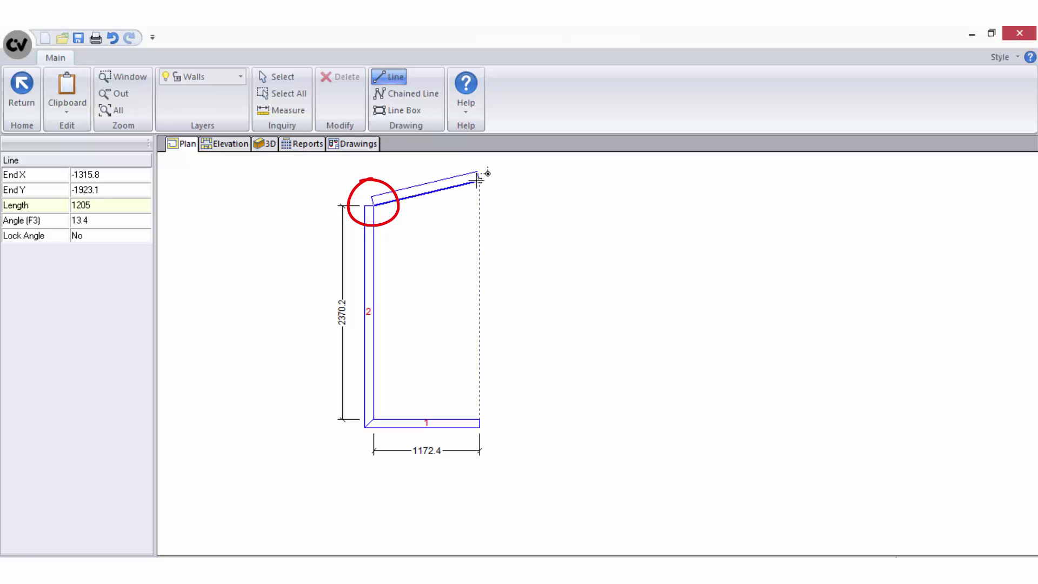
{"action": "left_click", "coordinate": [586, 197]}
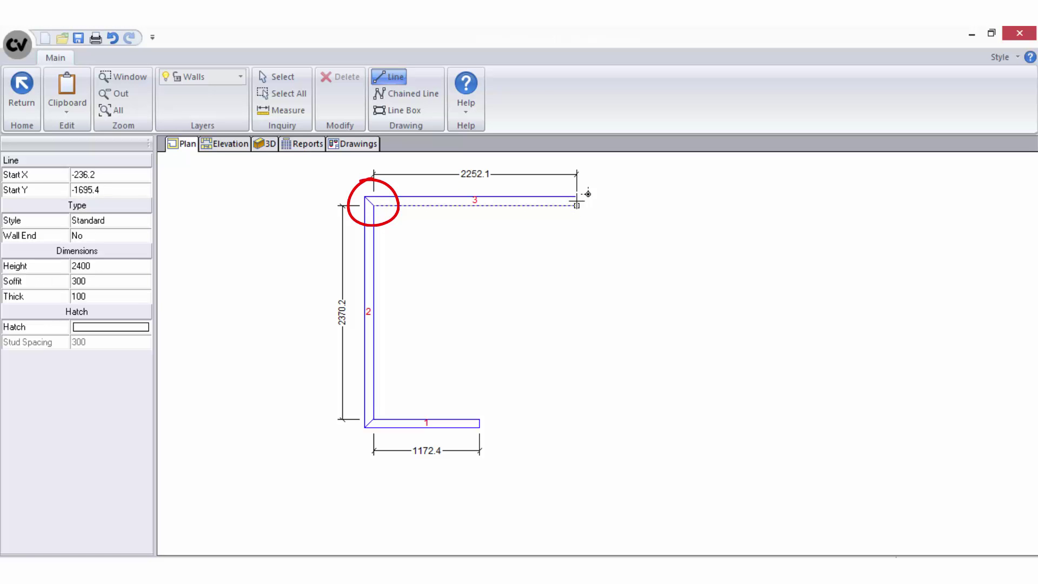
{"action": "right_click", "coordinate": [600, 267]}
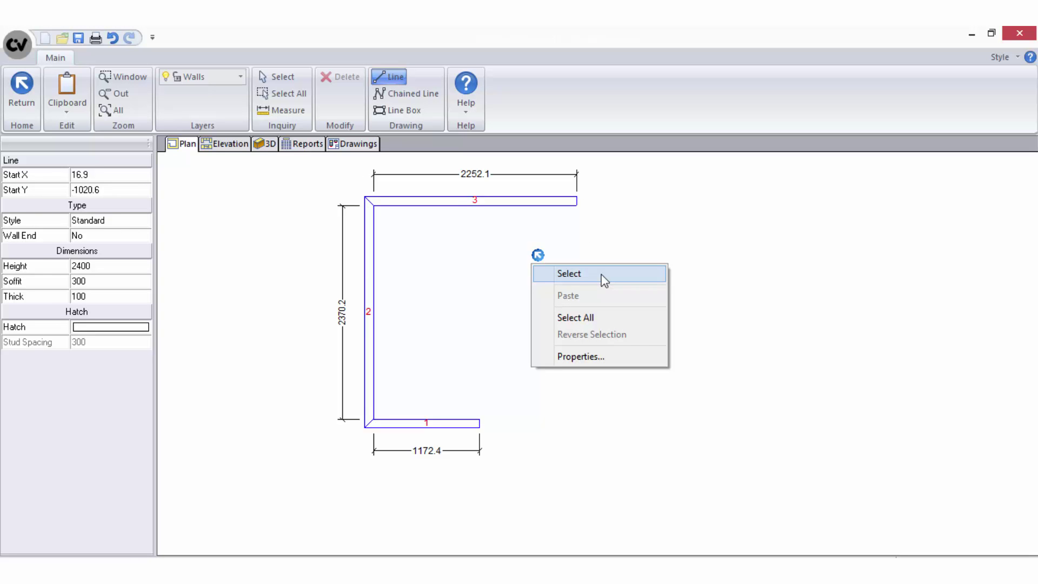
{"action": "left_click", "coordinate": [603, 280]}
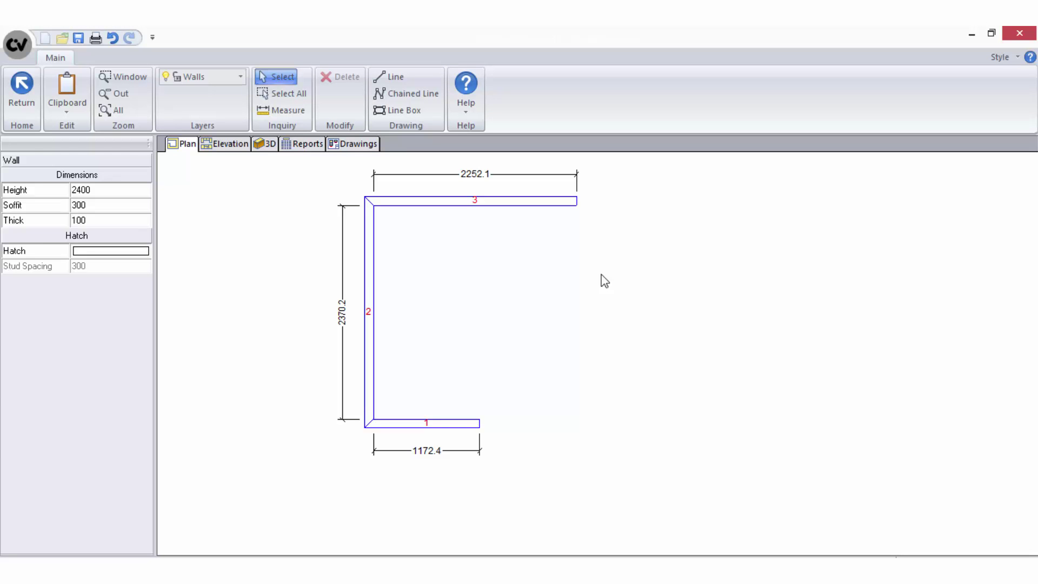
Step: Set the length of the top horizontal wall to 2500
{"action": "left_click", "coordinate": [511, 209]}
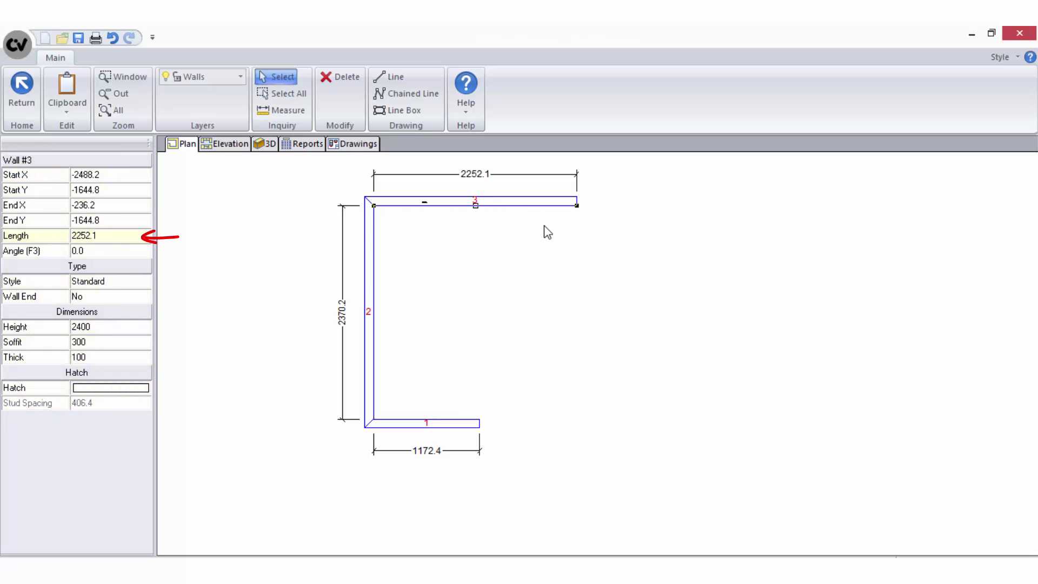
{"action": "type", "text": "250"}
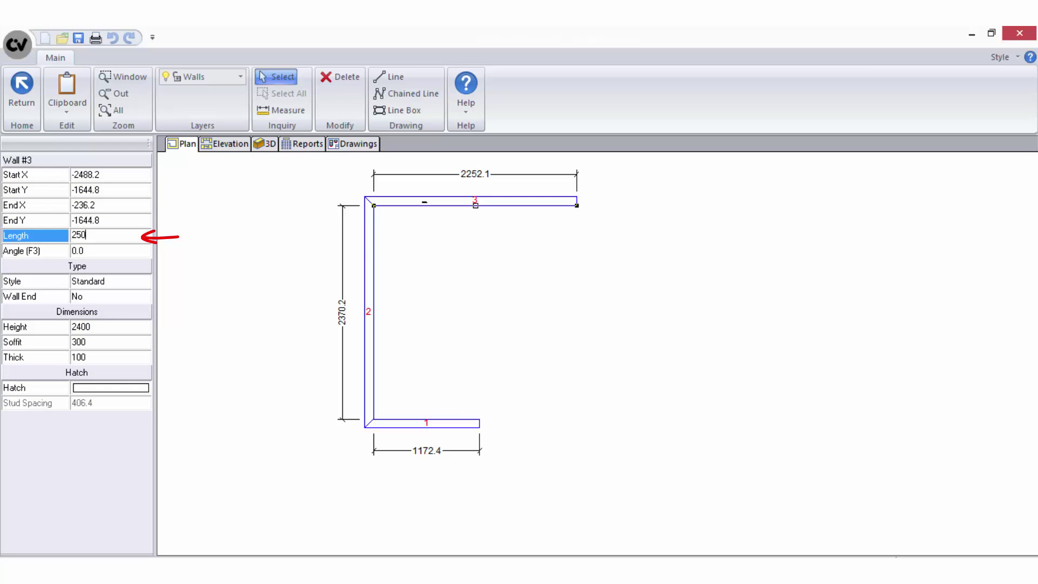
{"action": "type", "text": "0"}
{"action": "key", "text": "Return"}
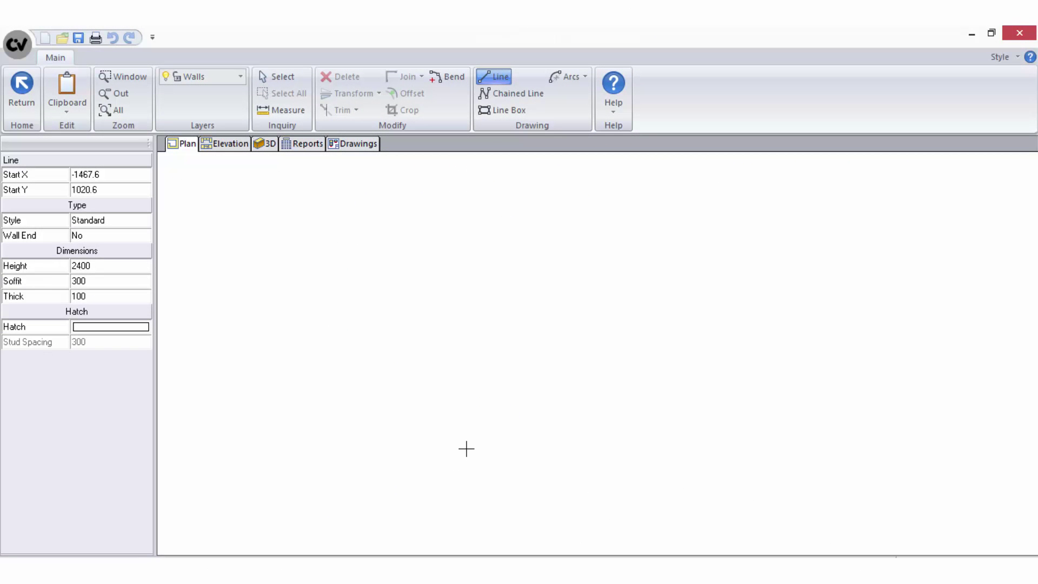
Step: Draw a single straight wall running horizontally to the left with an exact length of 600
{"action": "left_click", "coordinate": [466, 449]}
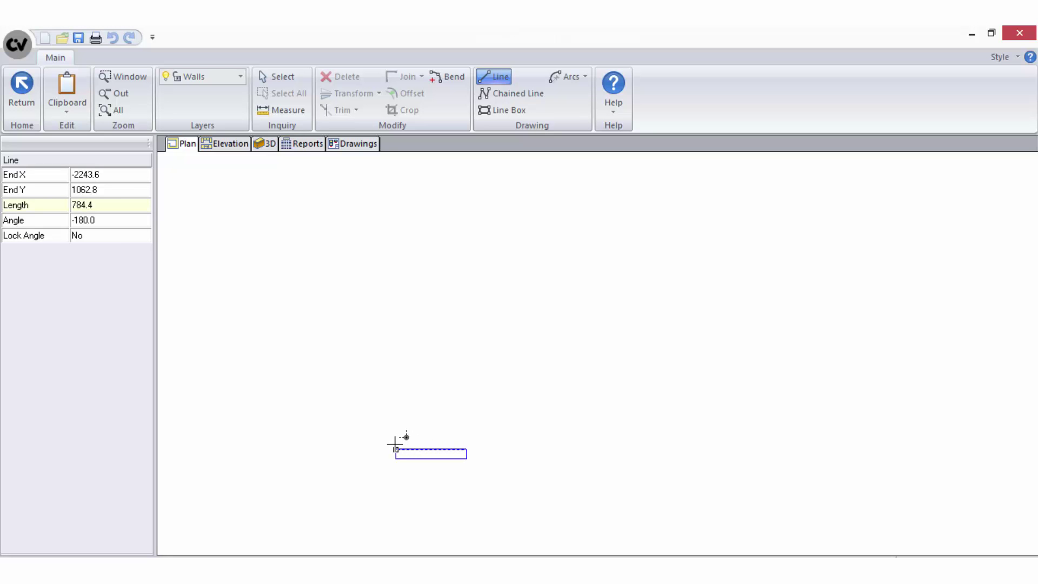
{"action": "type", "text": "6"}
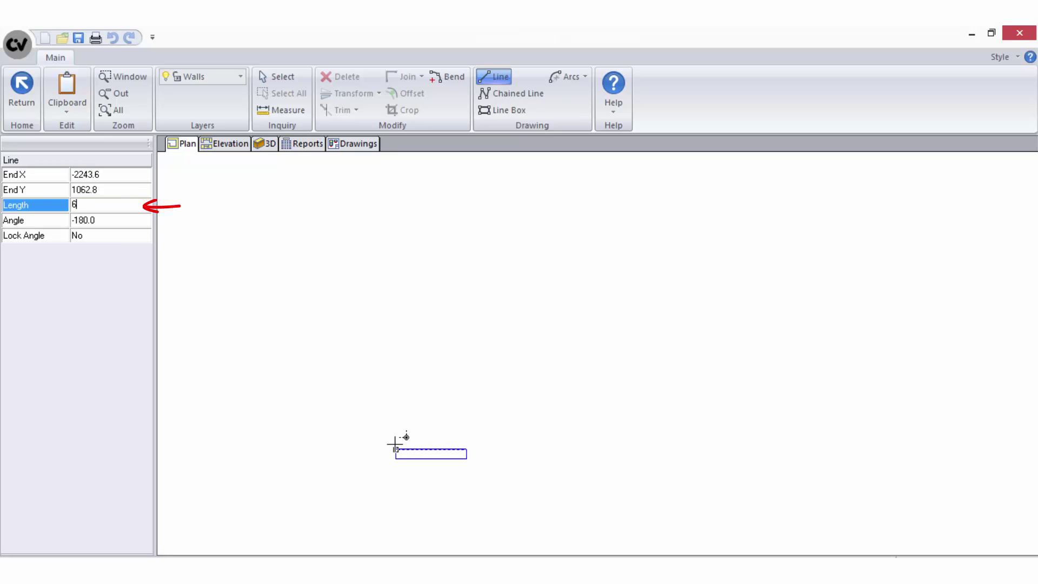
{"action": "type", "text": "00"}
{"action": "key", "text": "Return"}
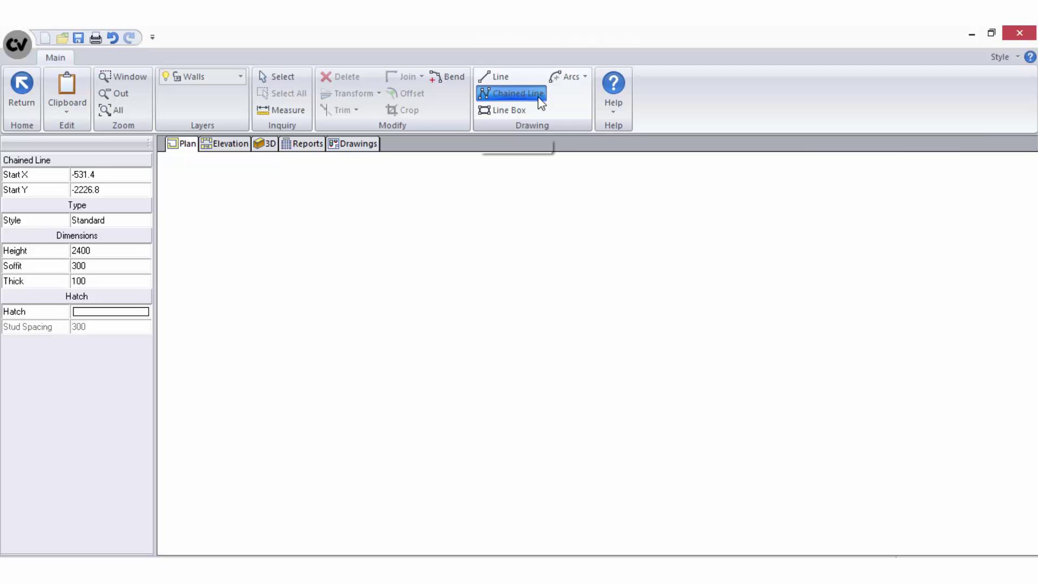
Step: Draw four chained walls: bottom about 1004 long, left about 2522, top about 3399 and a short right wall about 742
{"action": "left_click", "coordinate": [357, 481]}
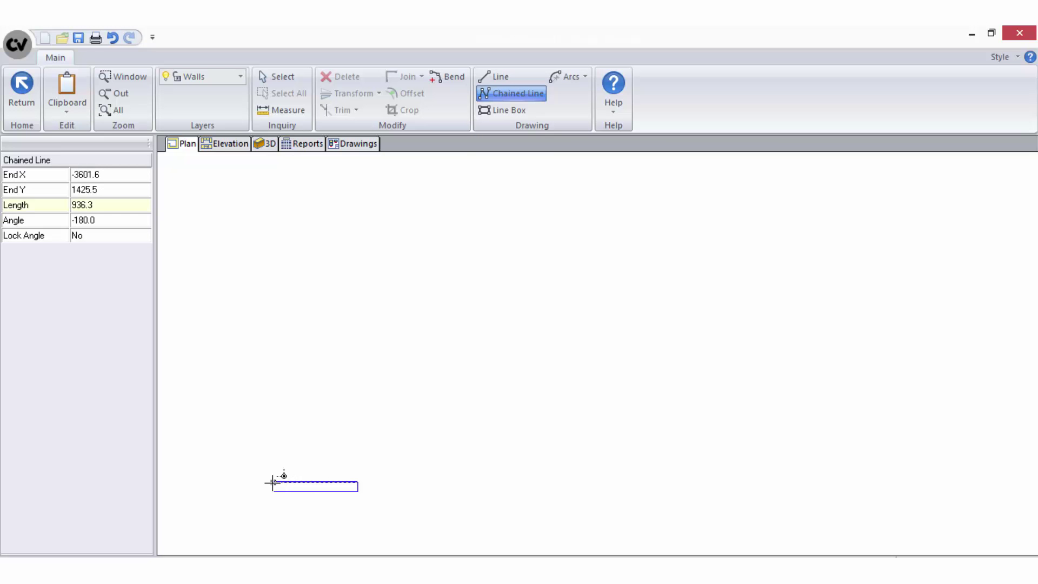
{"action": "left_click", "coordinate": [266, 484]}
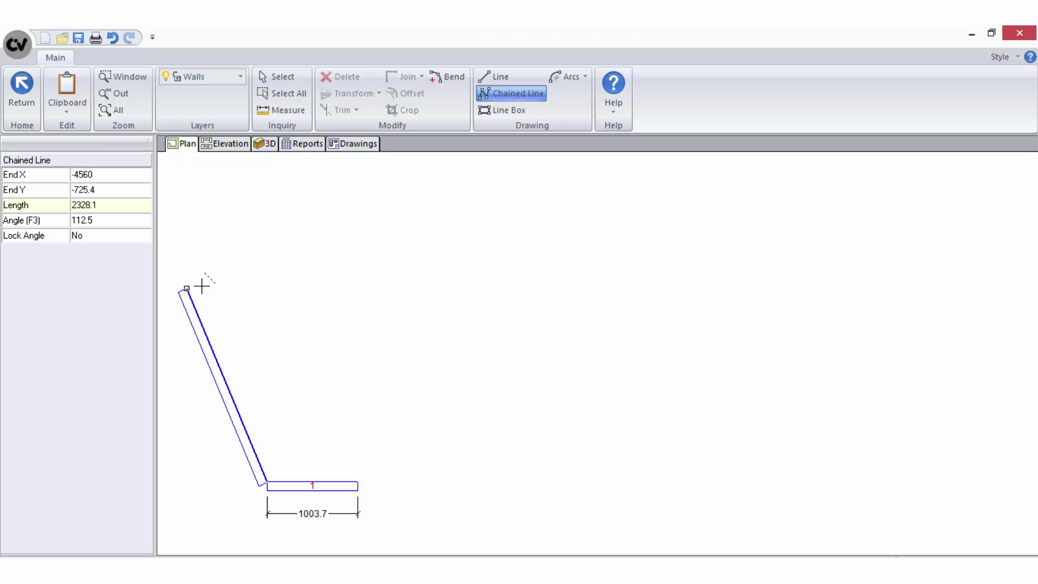
{"action": "left_click", "coordinate": [259, 254]}
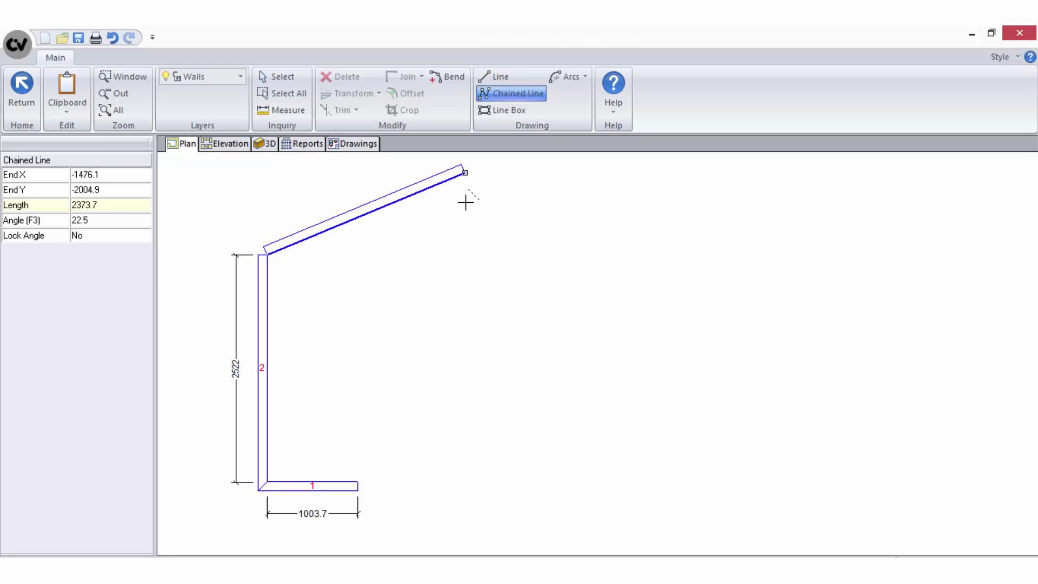
{"action": "left_click", "coordinate": [573, 250]}
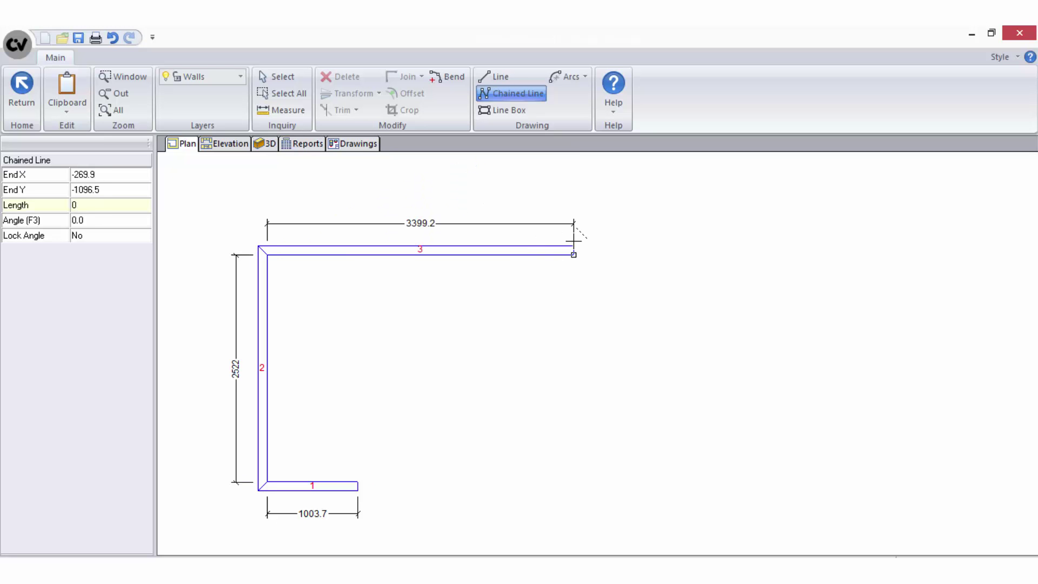
{"action": "left_click", "coordinate": [577, 321]}
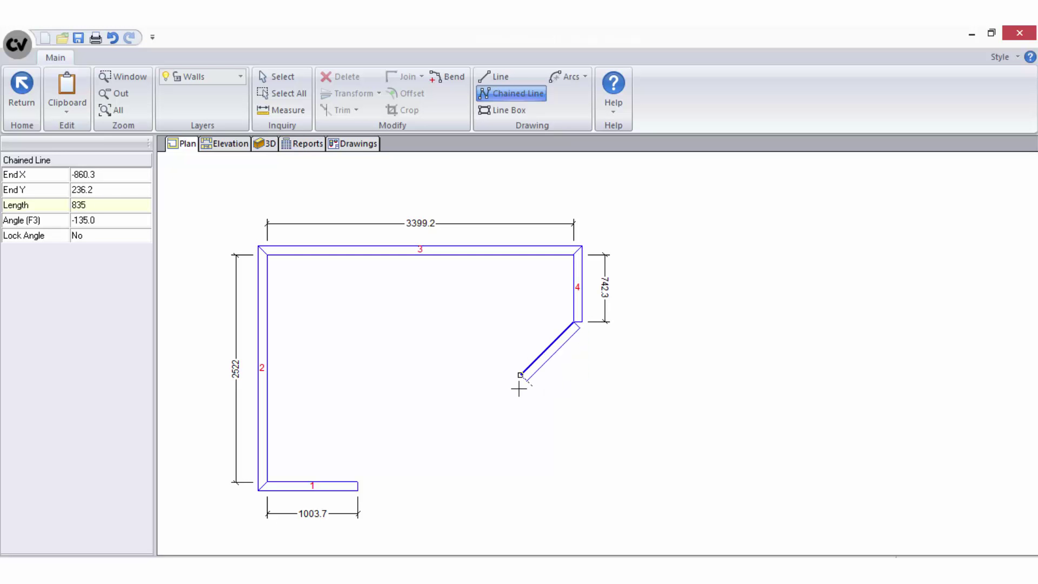
{"action": "key", "text": "Escape"}
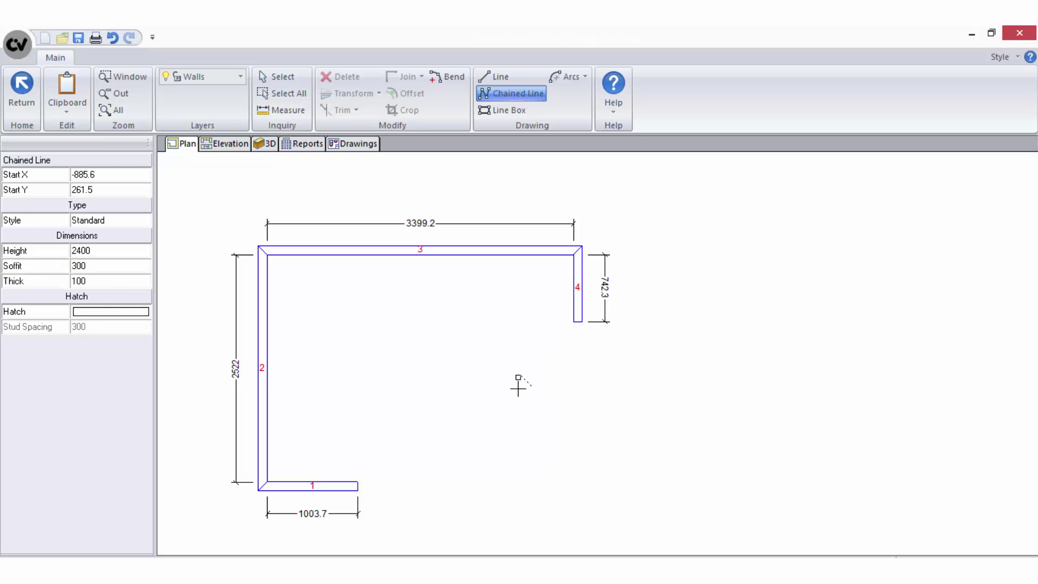
{"action": "right_click", "coordinate": [518, 391]}
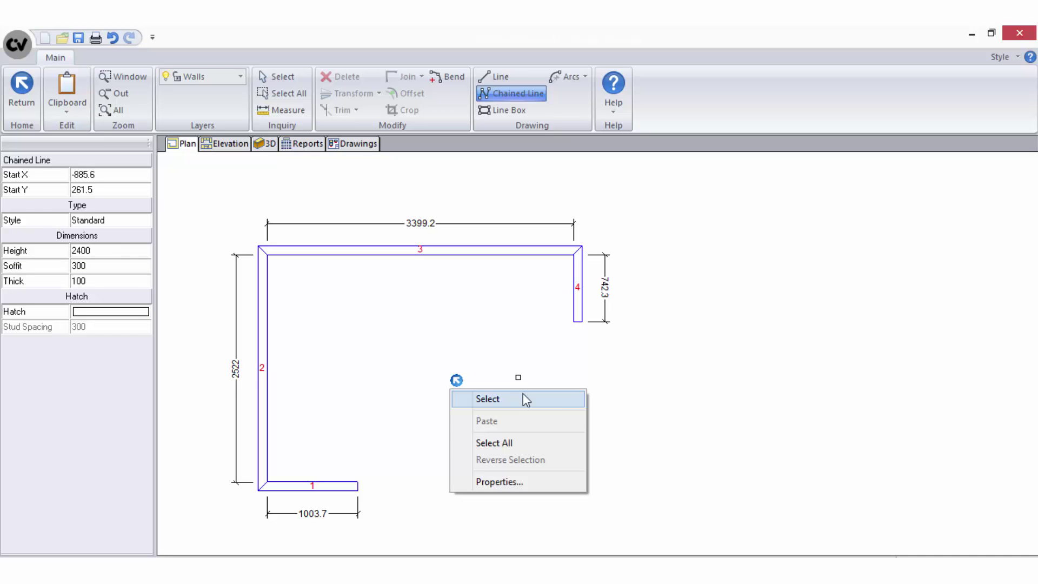
{"action": "left_click", "coordinate": [557, 405]}
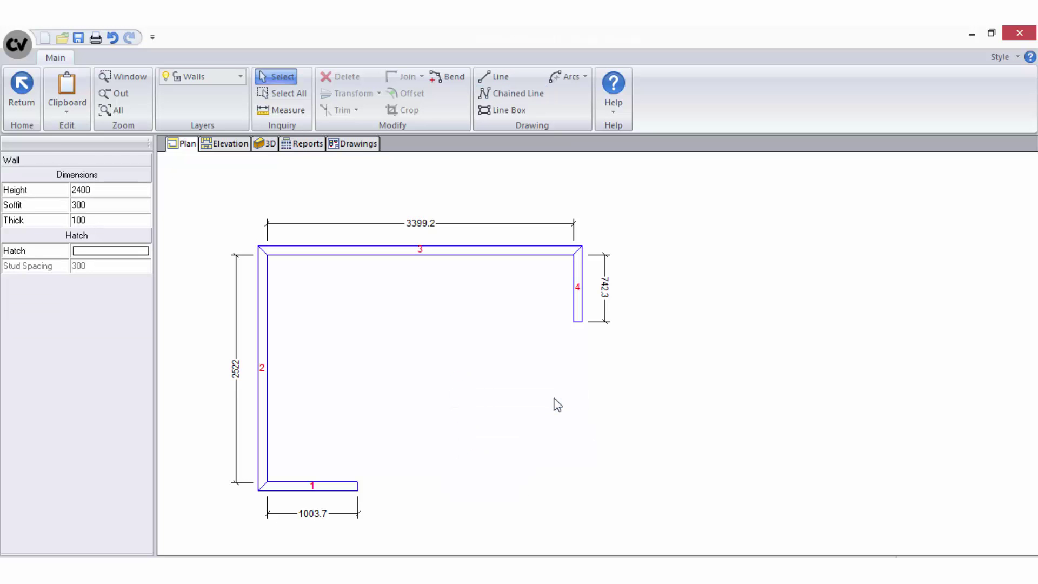
Step: Draw three chained walls with exact lengths: 800 along the bottom, 2800 up the left side and 2400 across the top
{"action": "key", "text": "c"}
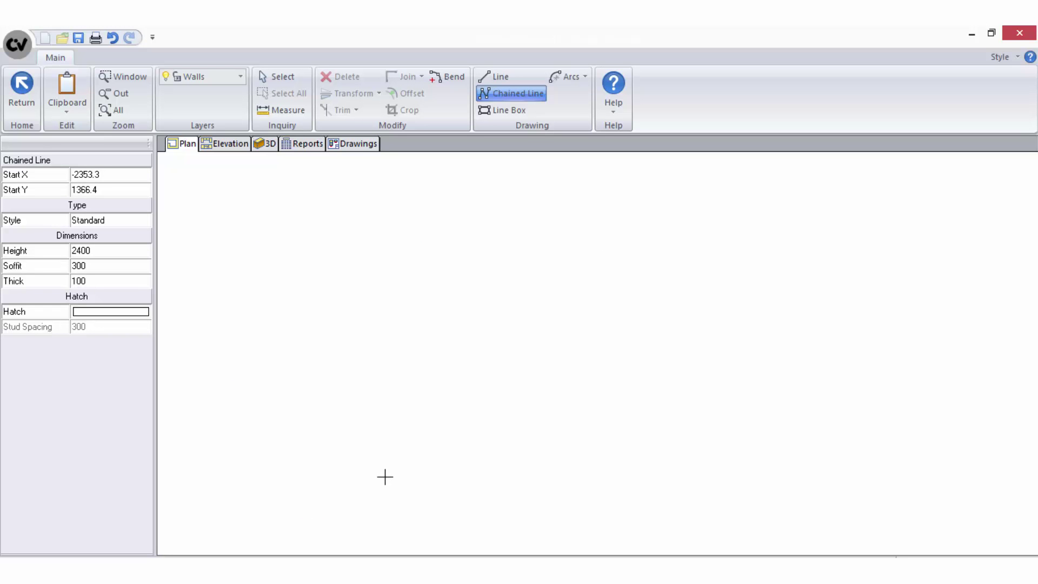
{"action": "left_click", "coordinate": [384, 477]}
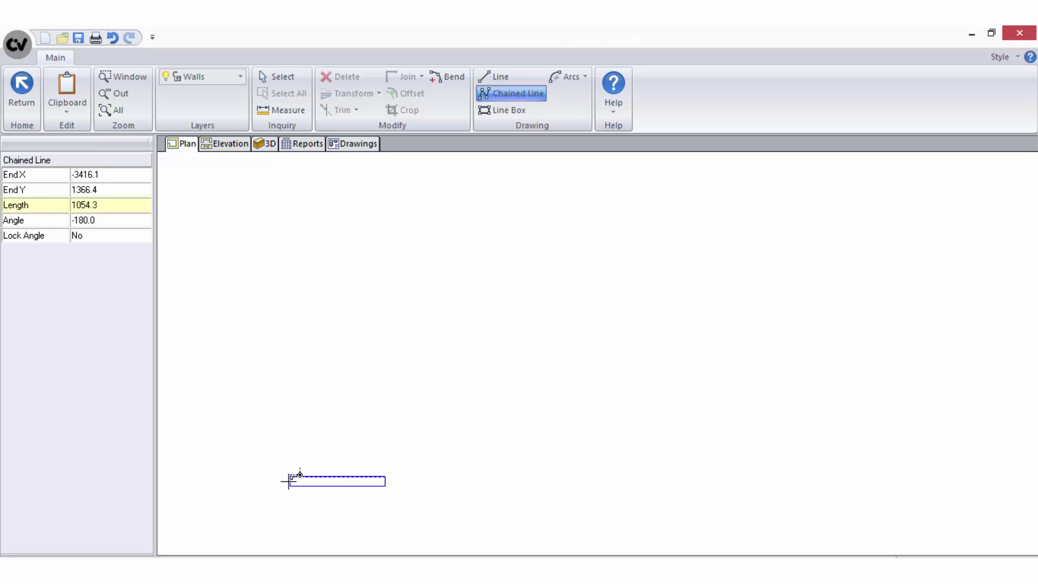
{"action": "type", "text": "80"}
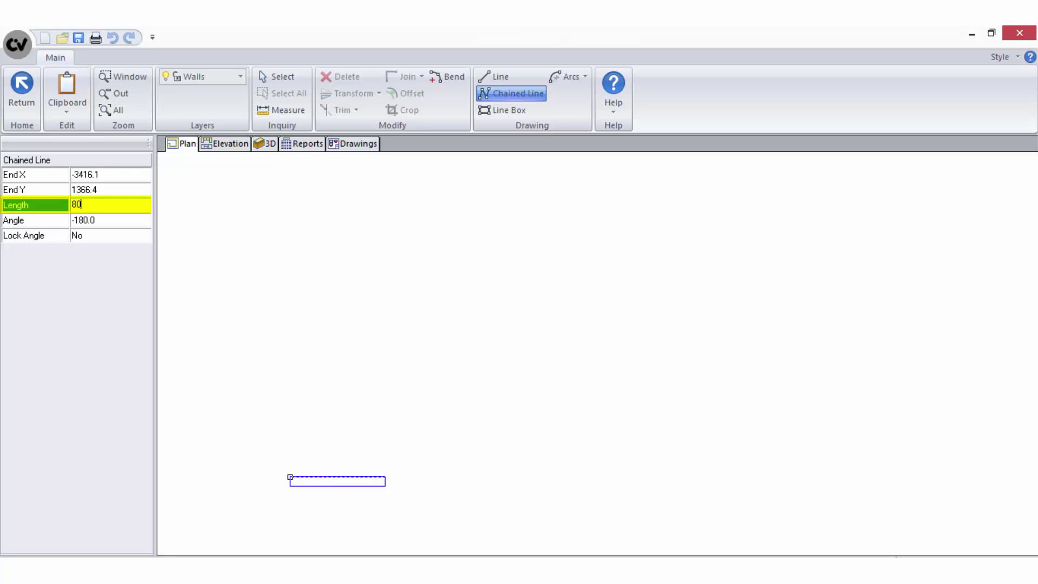
{"action": "type", "text": "0"}
{"action": "key", "text": "Return"}
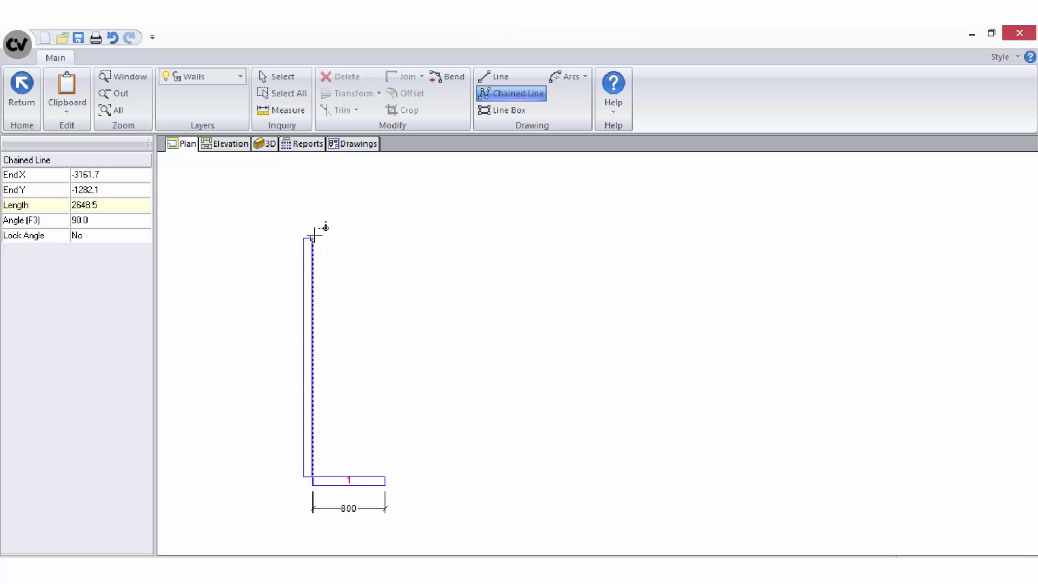
{"action": "type", "text": "2"}
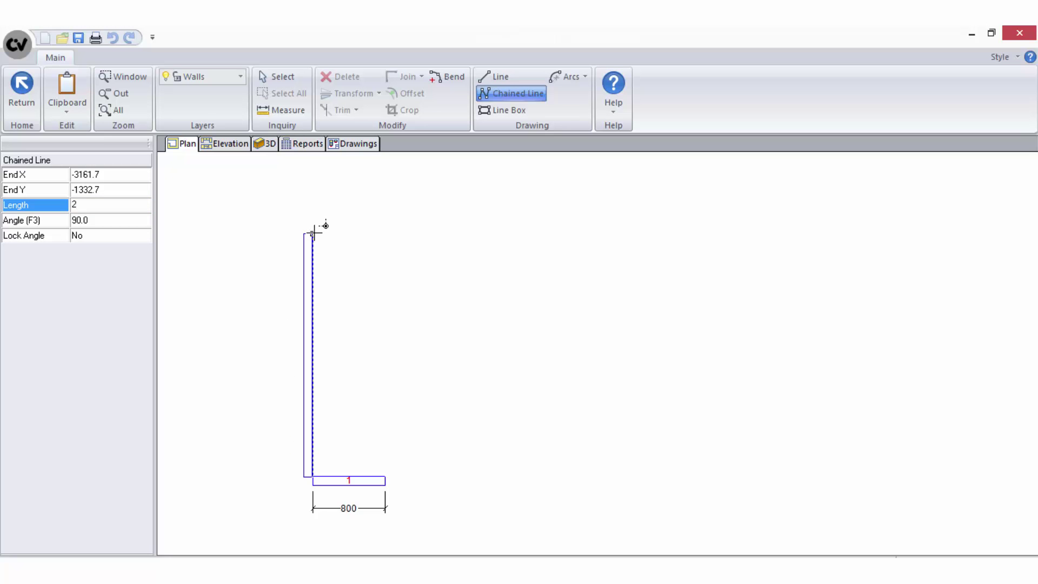
{"action": "type", "text": "800"}
{"action": "key", "text": "Return"}
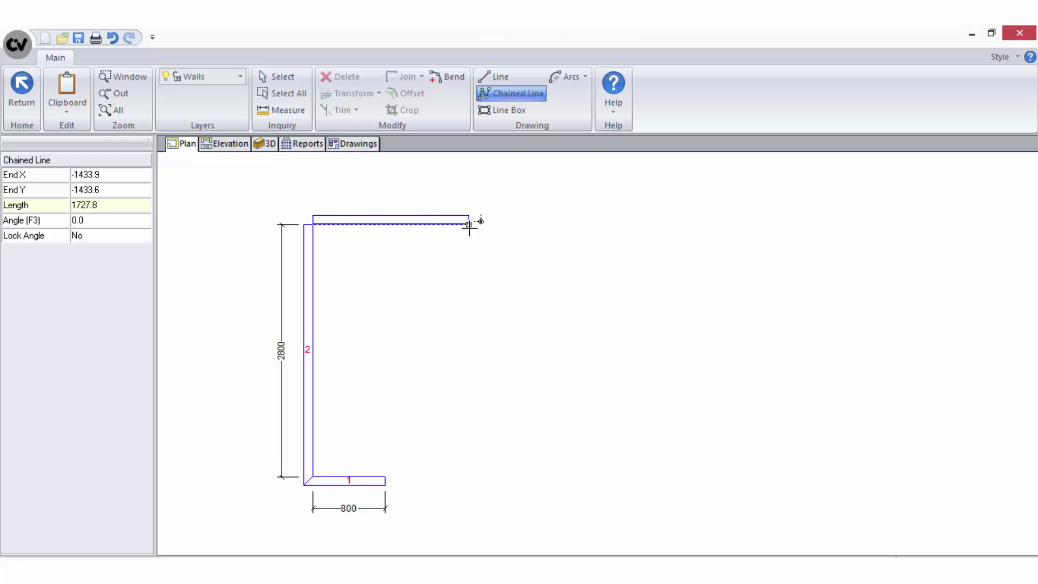
{"action": "type", "text": "2400"}
{"action": "key", "text": "Return"}
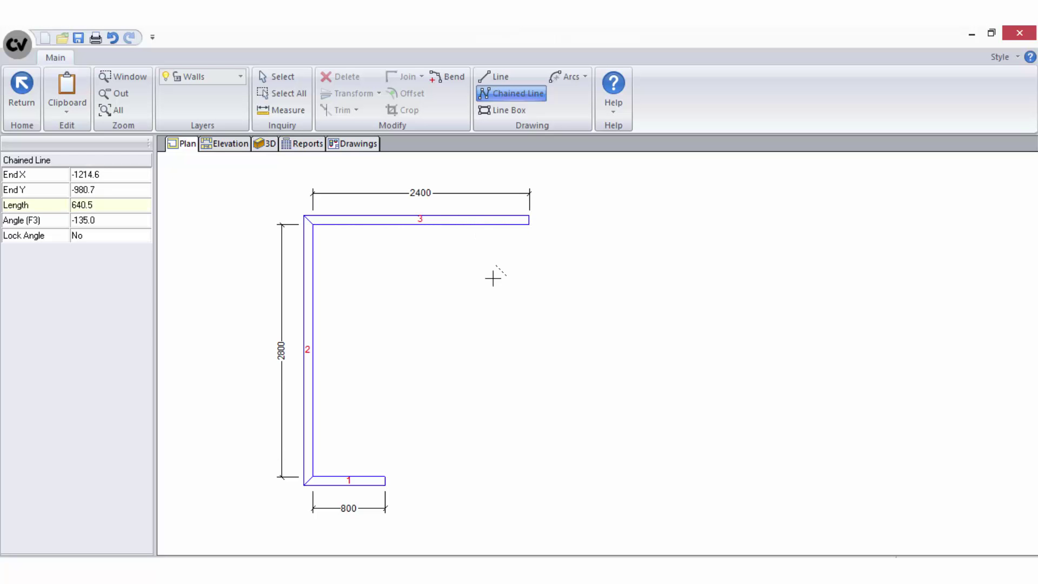
{"action": "right_click", "coordinate": [518, 306]}
{"action": "right_click", "coordinate": [518, 306]}
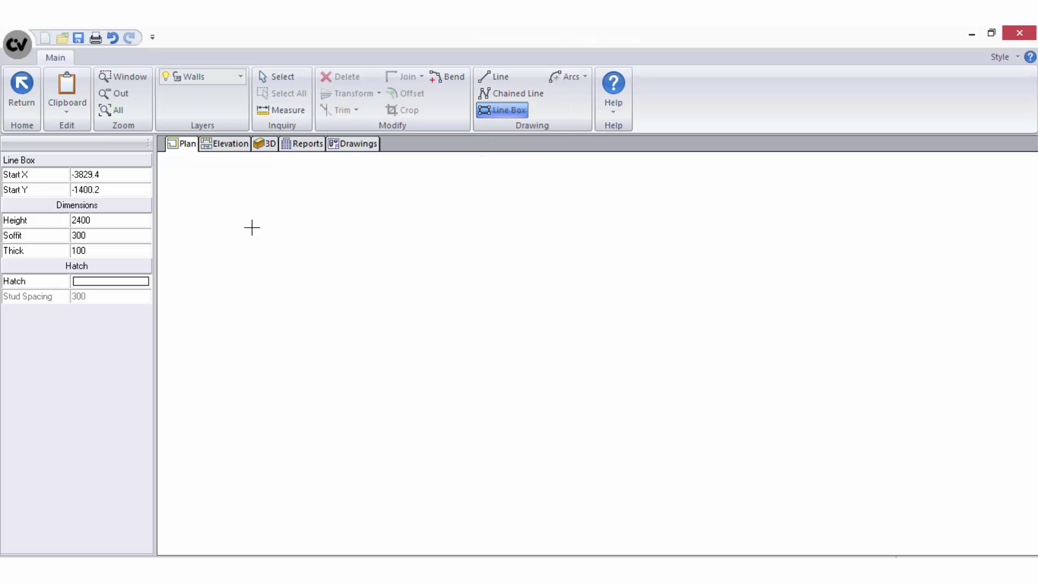
Step: Draw a closed rectangular room with the Line Box tool, 2600 wide and 1800 high
{"action": "left_click", "coordinate": [252, 227]}
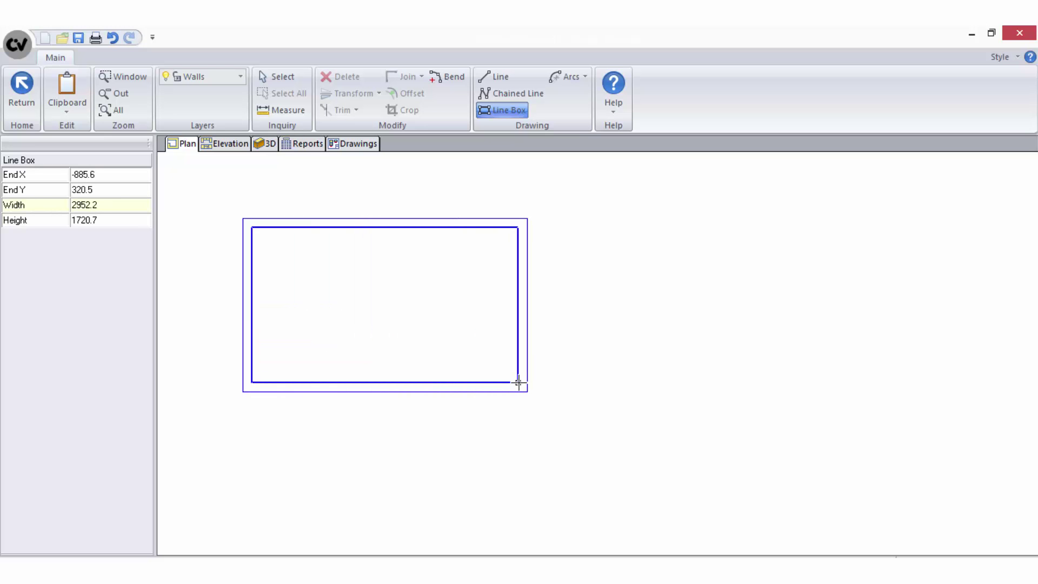
{"action": "type", "text": "2600"}
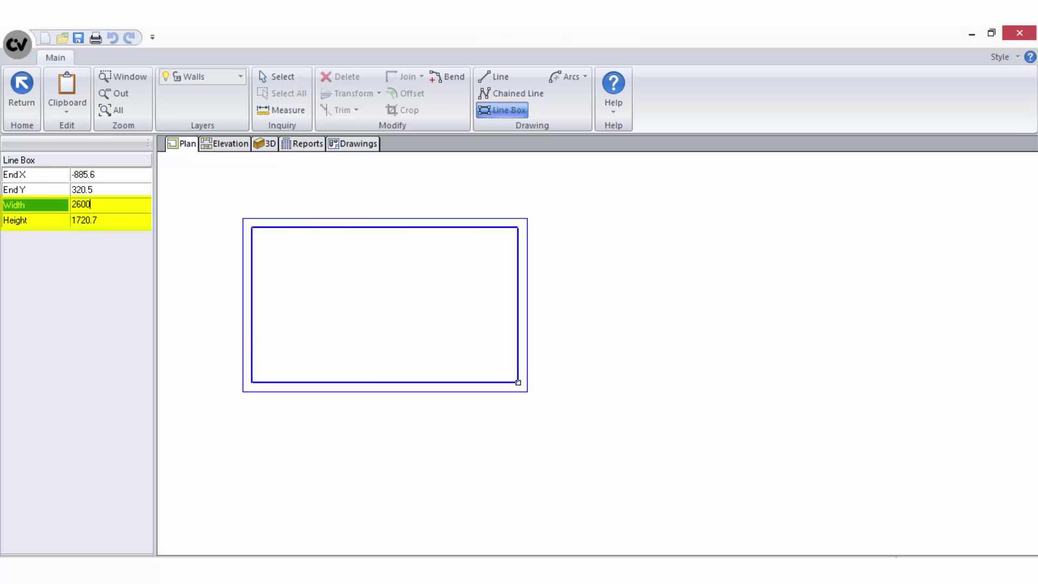
{"action": "key", "text": "Tab"}
{"action": "type", "text": "1800"}
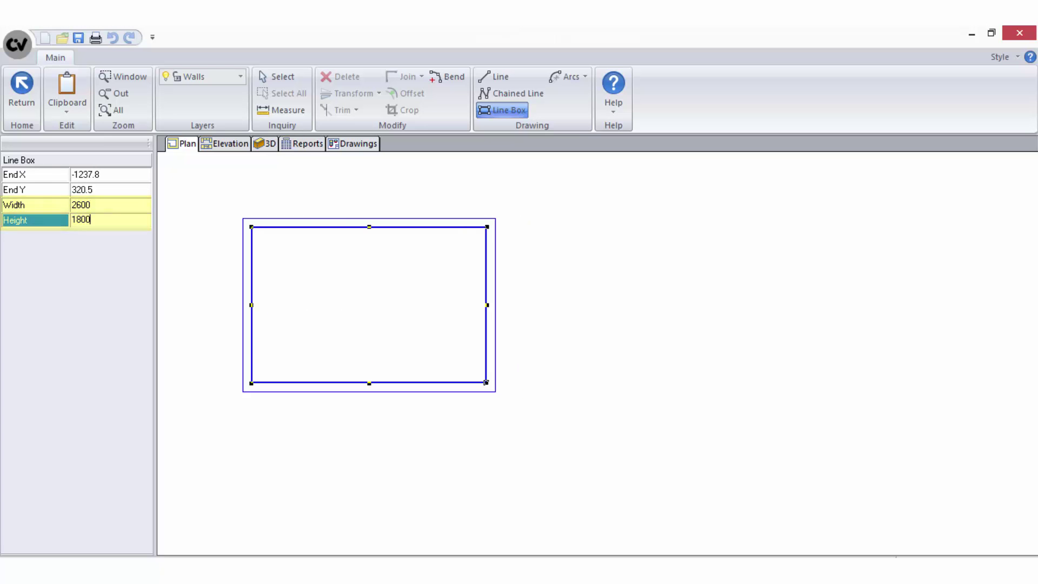
{"action": "key", "text": "Return"}
{"action": "right_click", "coordinate": [536, 372]}
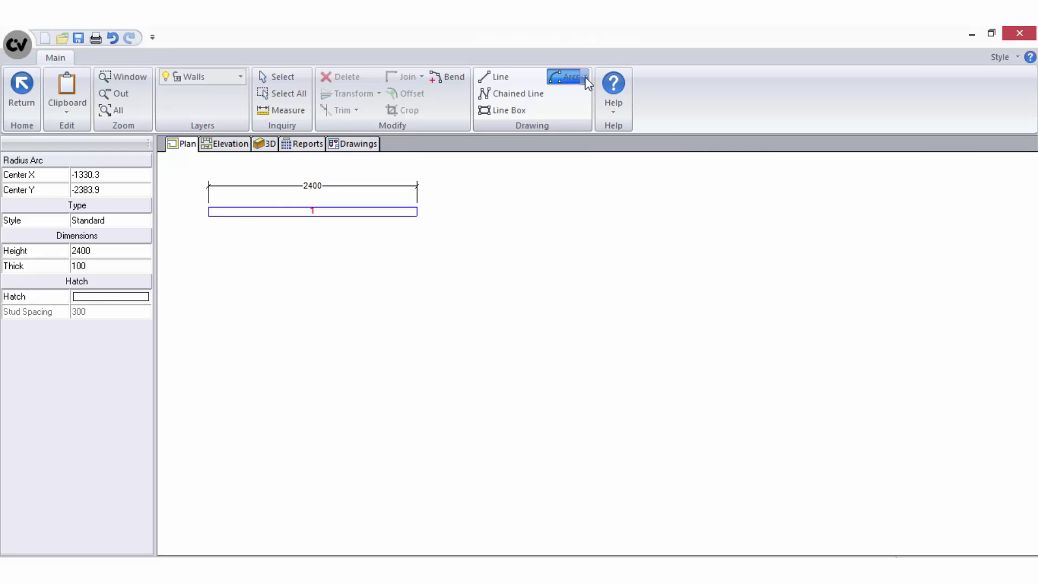
Step: Draw a quarter-circle wall with Arc by Radius, radius about 1268, starting at the inner right end of the 2400 wall and curving down
{"action": "left_click", "coordinate": [585, 77]}
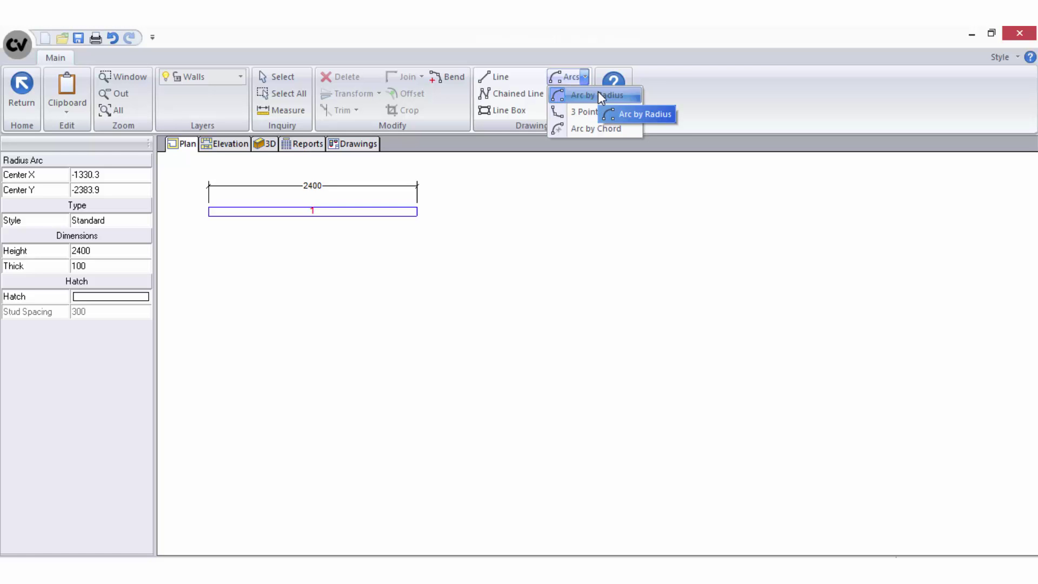
{"action": "left_click", "coordinate": [597, 96]}
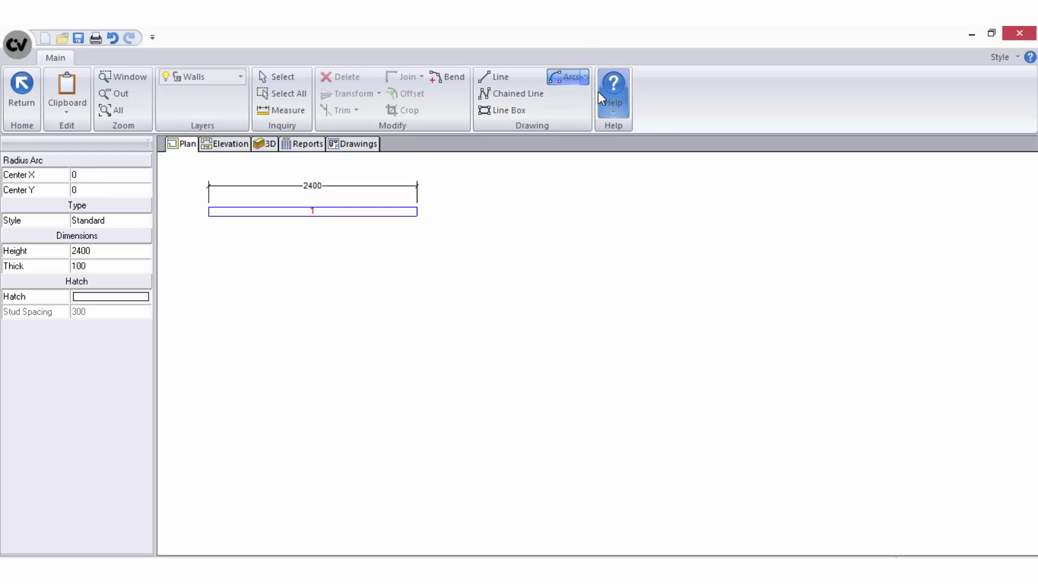
{"action": "left_click", "coordinate": [417, 326]}
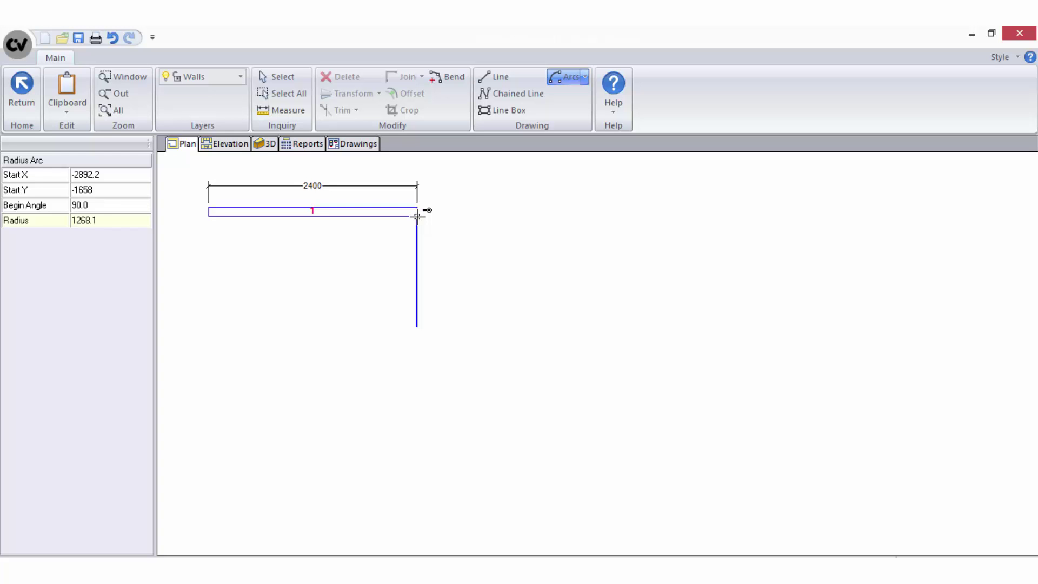
{"action": "left_click", "coordinate": [417, 216]}
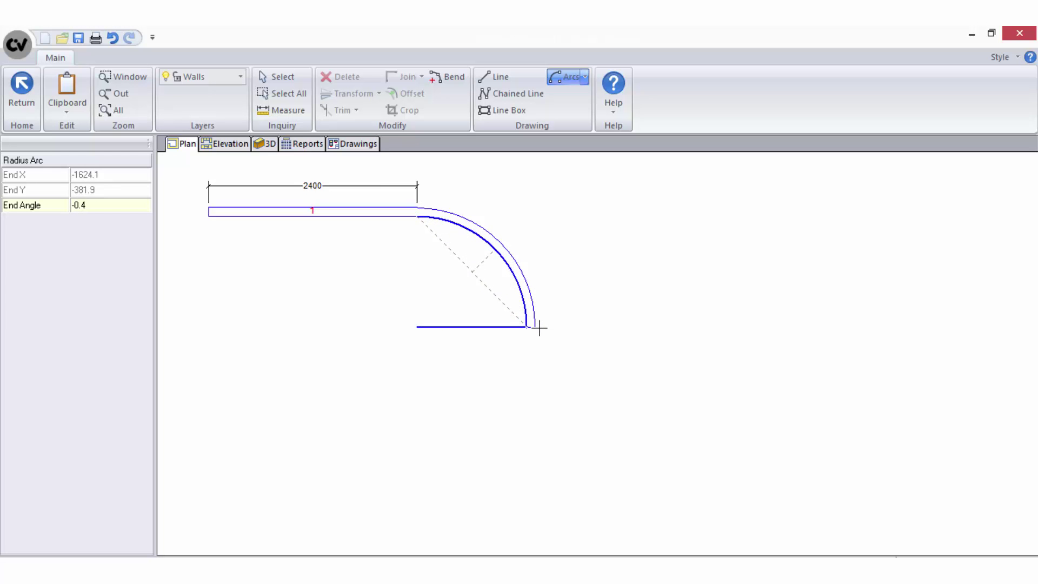
{"action": "left_click", "coordinate": [539, 327]}
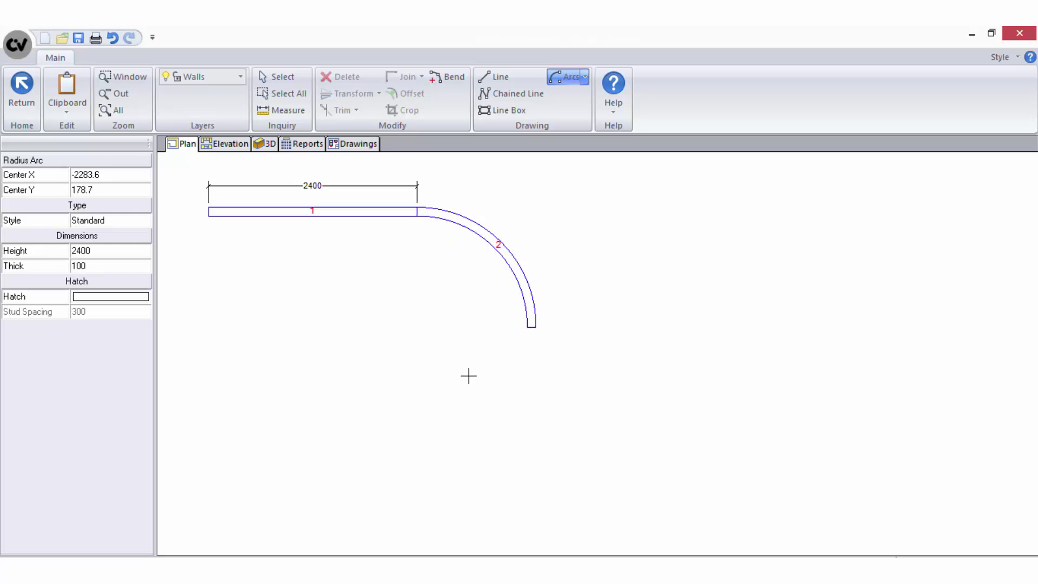
{"action": "right_click", "coordinate": [466, 329]}
{"action": "left_click", "coordinate": [469, 336]}
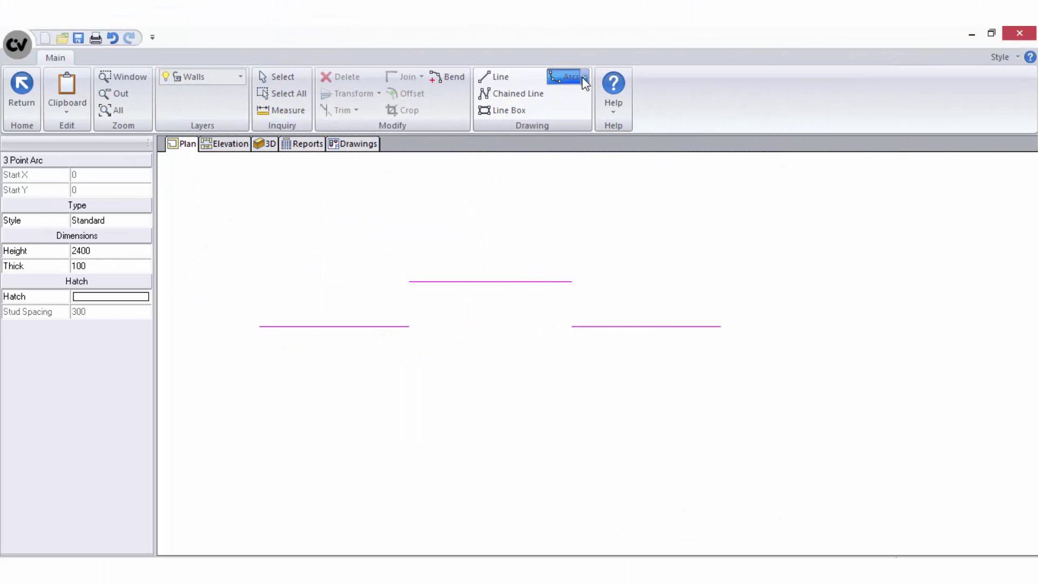
Step: Switch the active layer to Construction and back to Walls
{"action": "left_click", "coordinate": [586, 77]}
{"action": "left_click", "coordinate": [598, 110]}
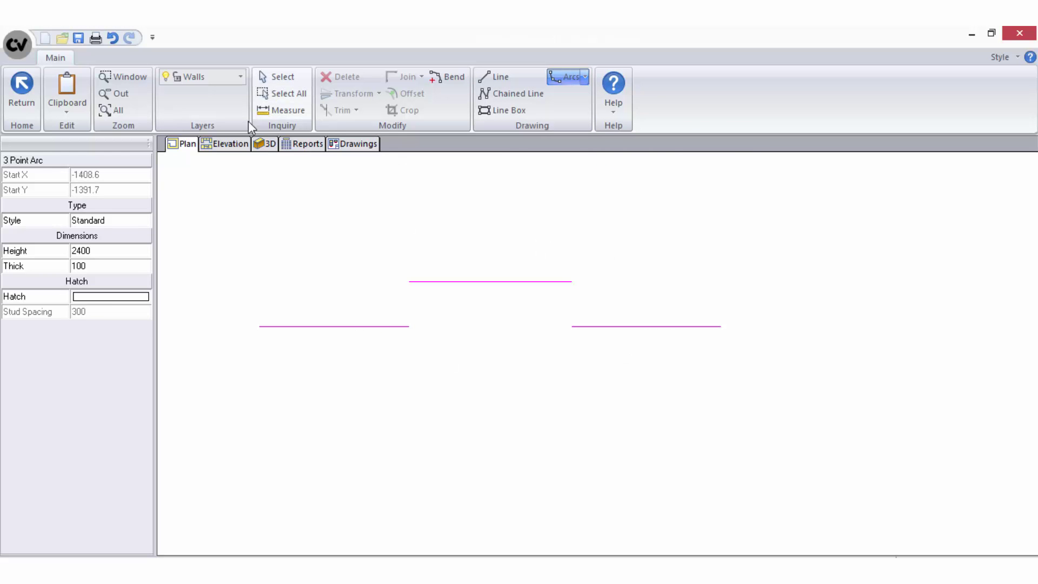
{"action": "left_click", "coordinate": [242, 84]}
{"action": "left_click", "coordinate": [227, 98]}
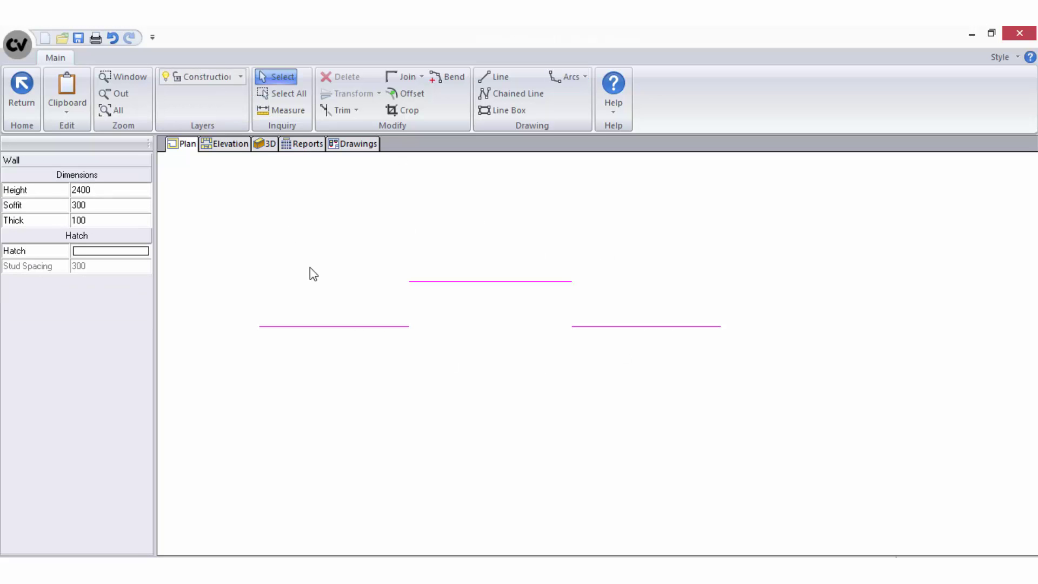
{"action": "left_click", "coordinate": [241, 77]}
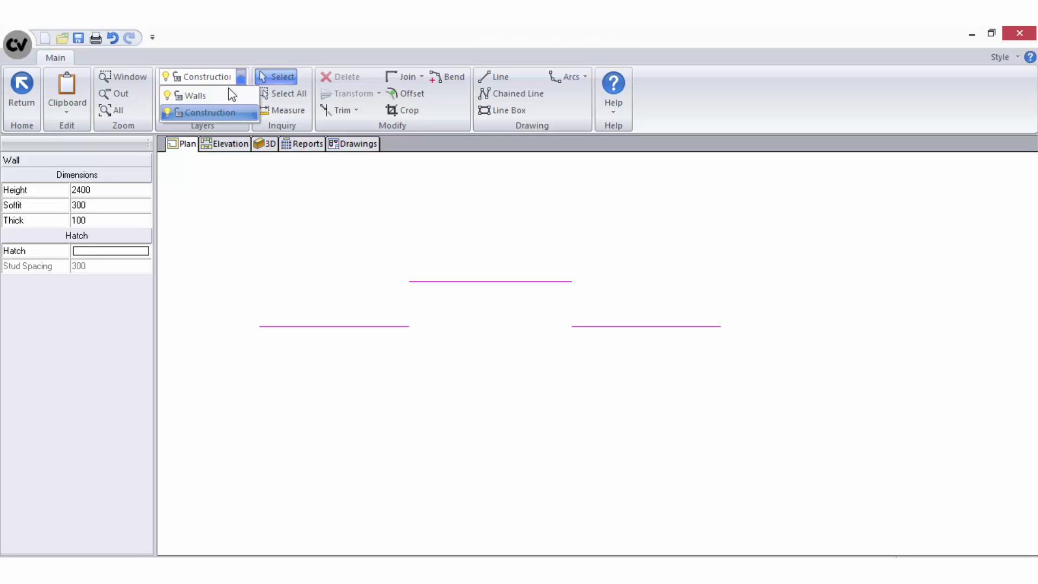
{"action": "left_click", "coordinate": [227, 99]}
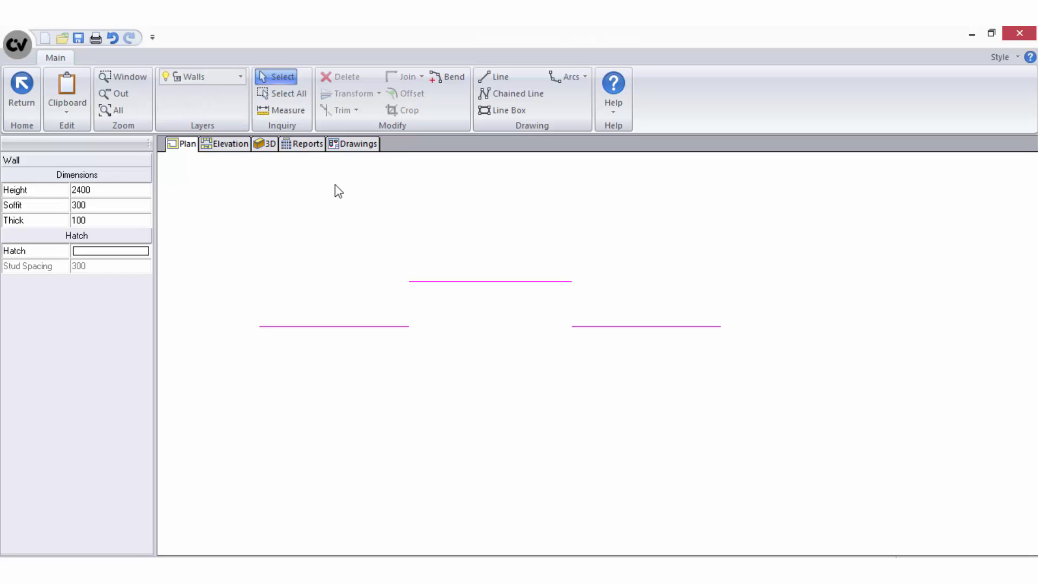
Step: Draw a 3 Points Arc wall between the facing ends of the two lower construction lines, passing through the upper line's midpoint
{"action": "mouse_move", "coordinate": [1018, 510]}
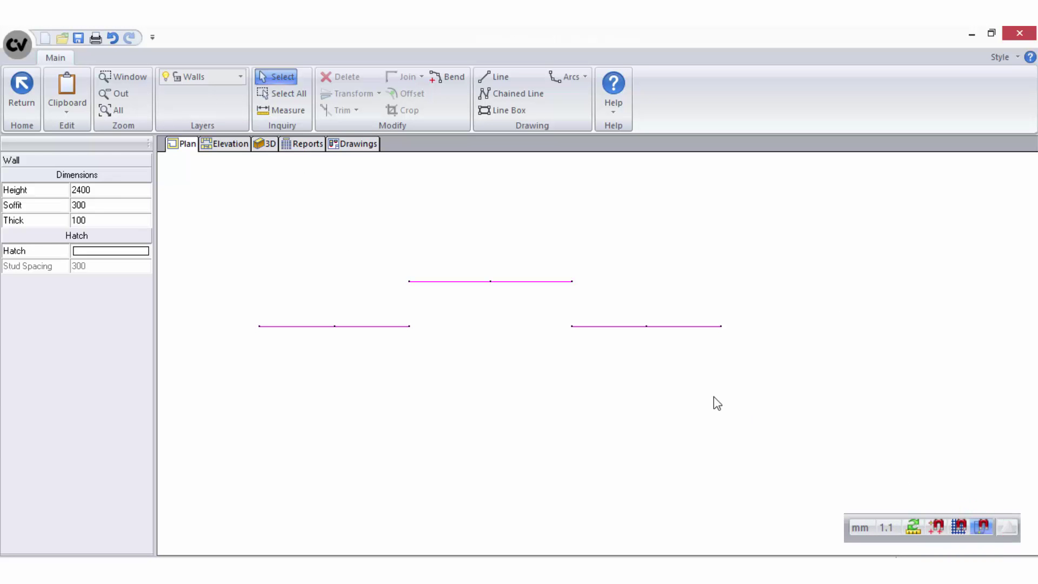
{"action": "left_click", "coordinate": [585, 77]}
{"action": "left_click", "coordinate": [593, 112]}
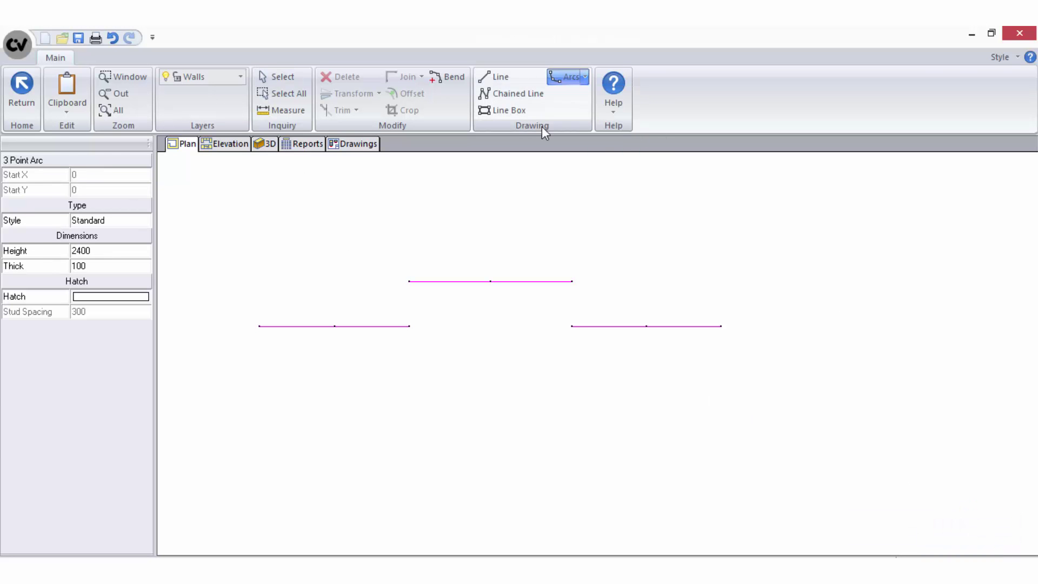
{"action": "left_click", "coordinate": [410, 325]}
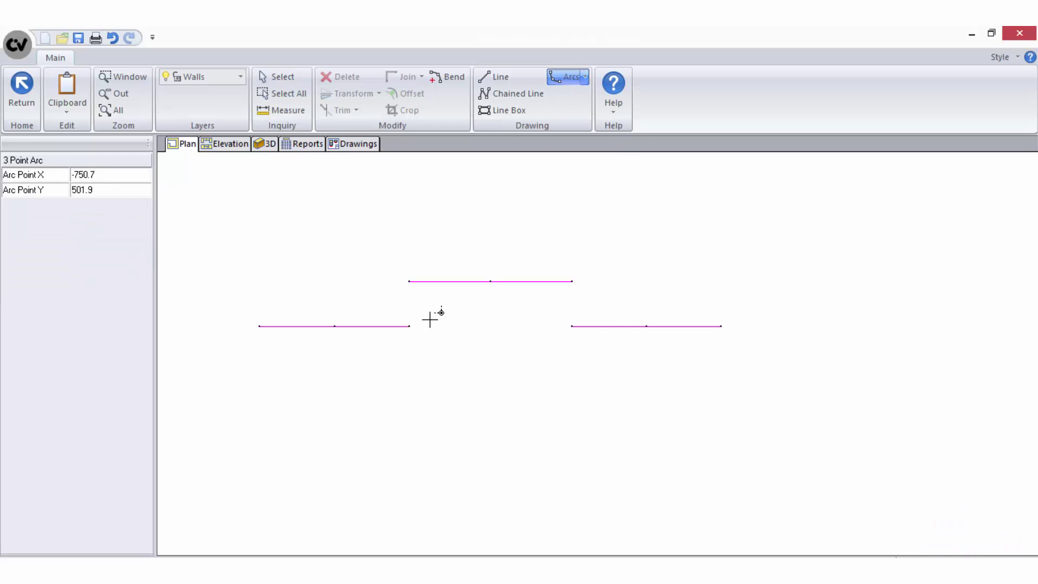
{"action": "left_click", "coordinate": [495, 281]}
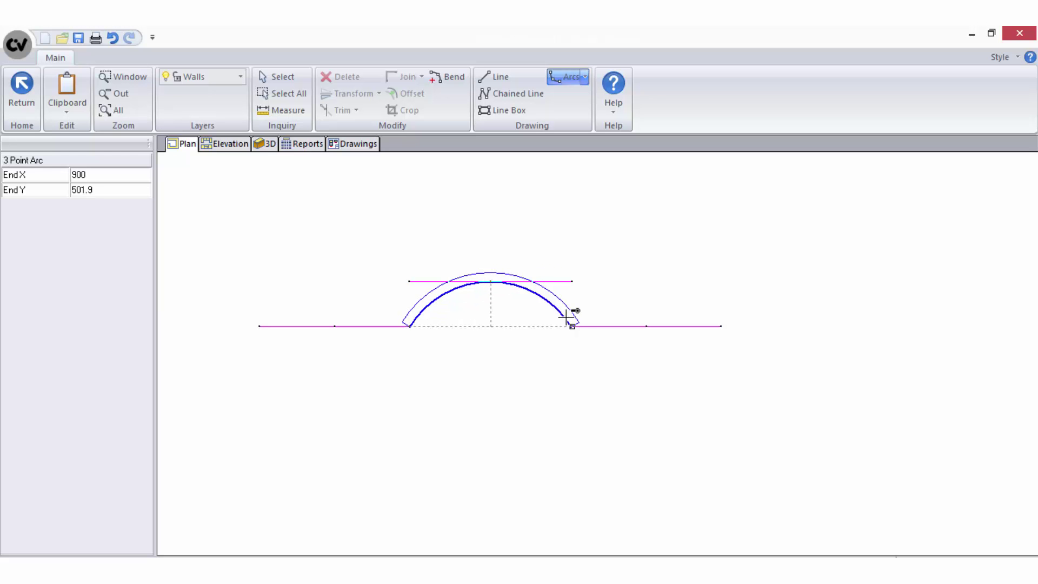
{"action": "left_click", "coordinate": [571, 327]}
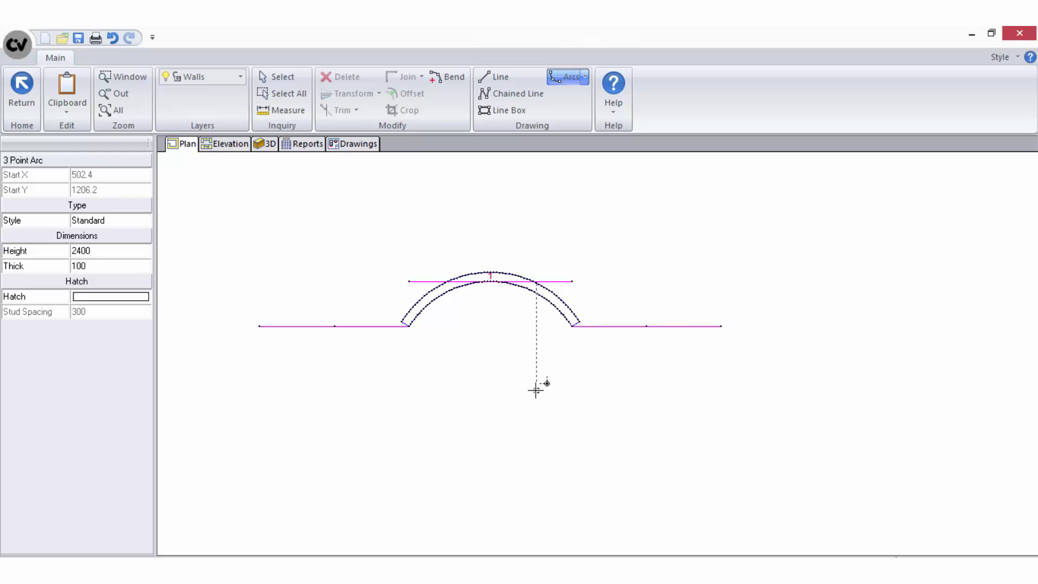
{"action": "right_click", "coordinate": [488, 366]}
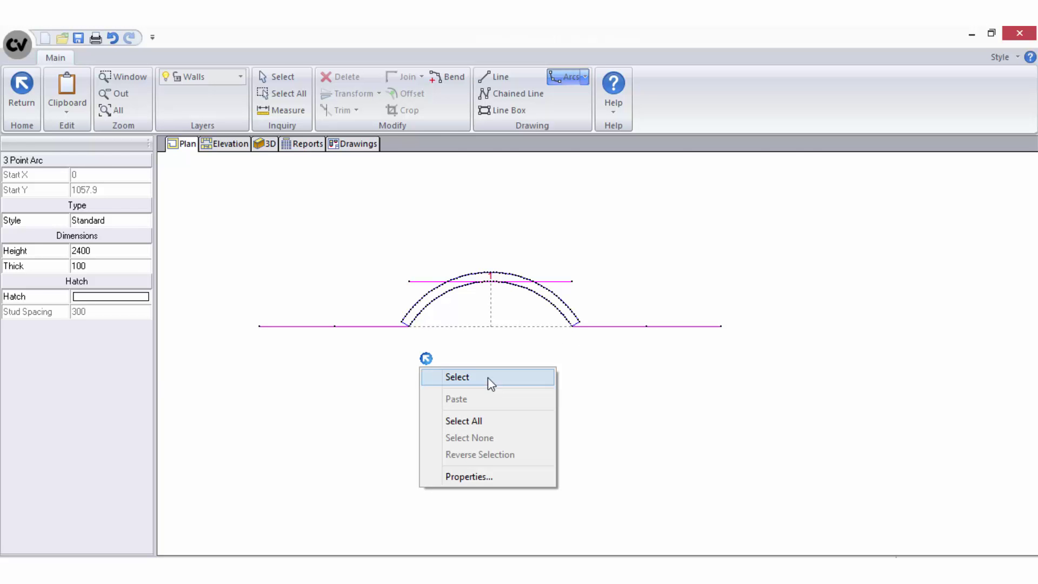
{"action": "left_click", "coordinate": [487, 377]}
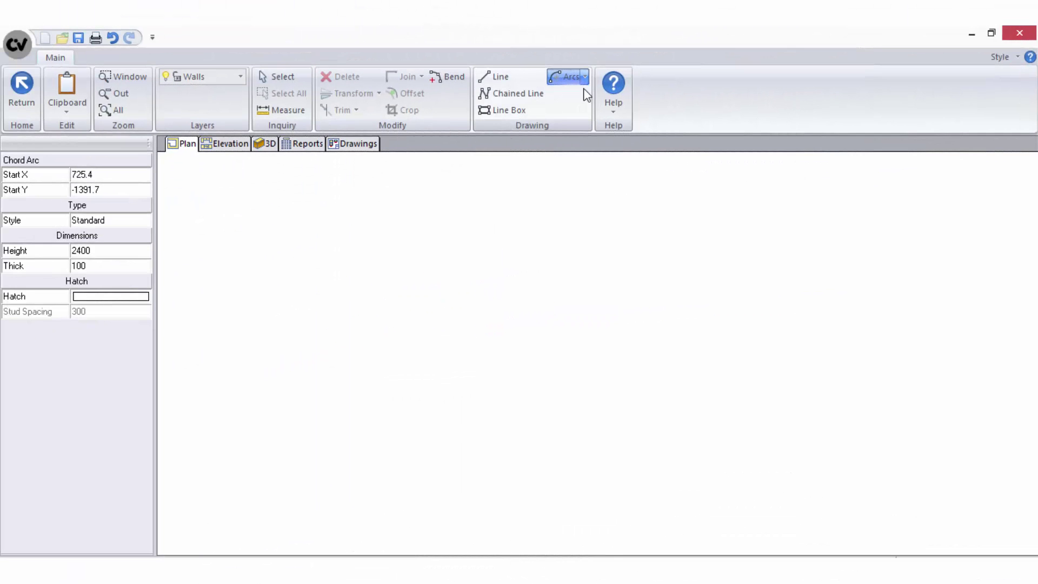
Step: Begin a horizontal Arc by Chord wall in the empty plan with a chord length of 2600
{"action": "left_click", "coordinate": [584, 77]}
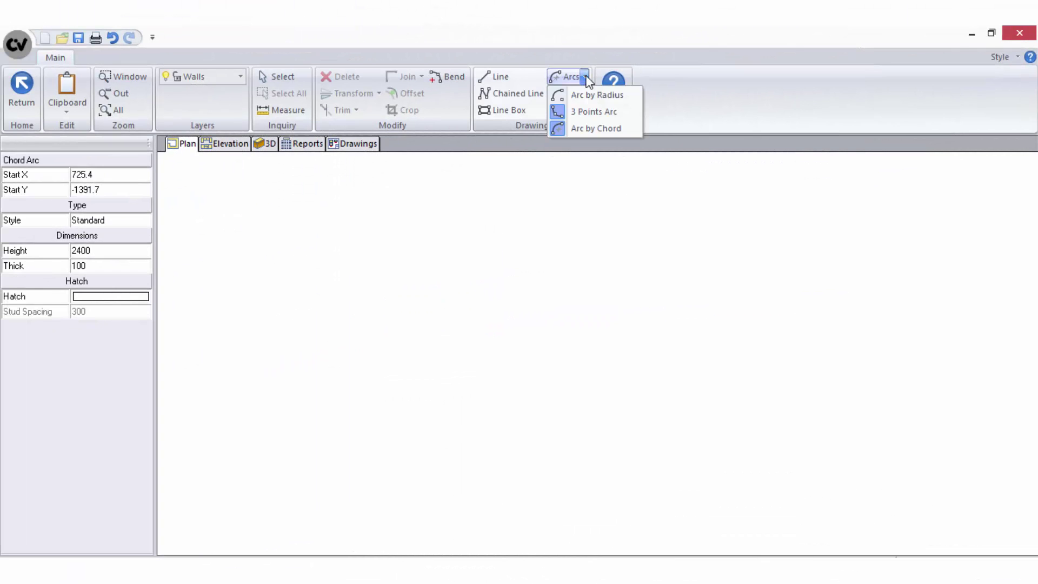
{"action": "left_click", "coordinate": [602, 128]}
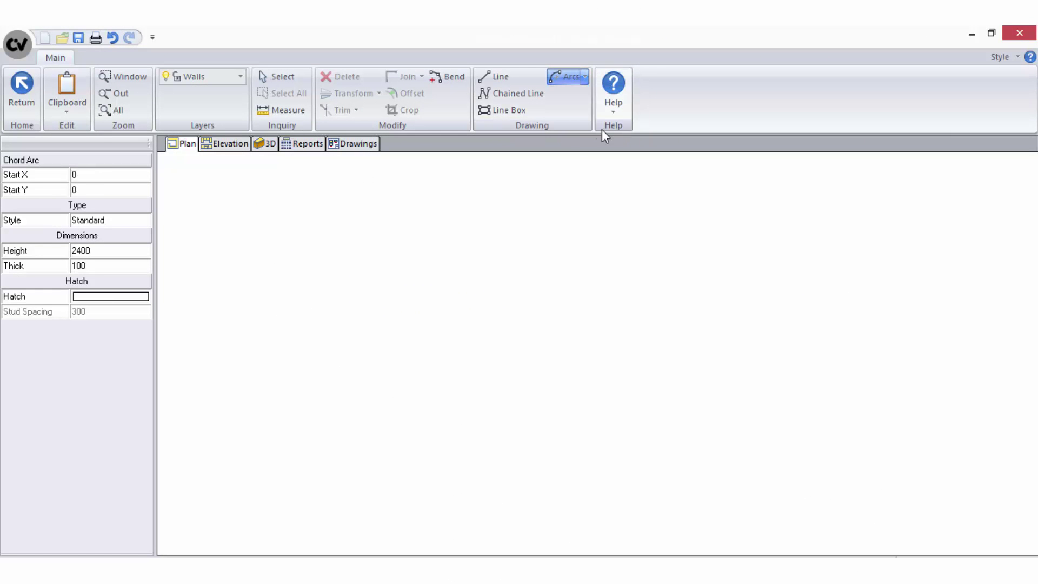
{"action": "left_click", "coordinate": [281, 318]}
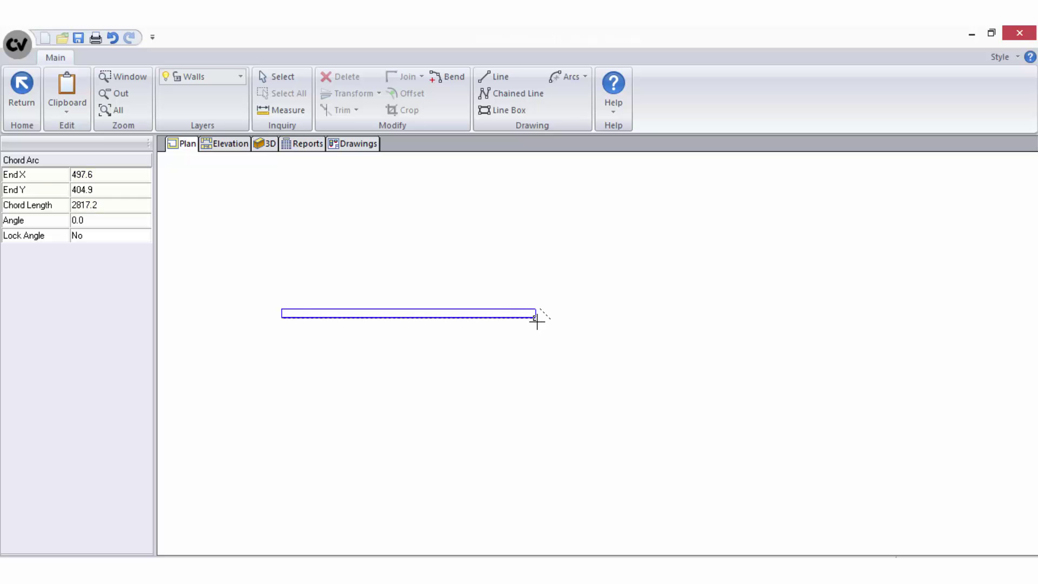
{"action": "key", "text": "Tab"}
{"action": "key", "text": "Tab"}
{"action": "key", "text": "Tab"}
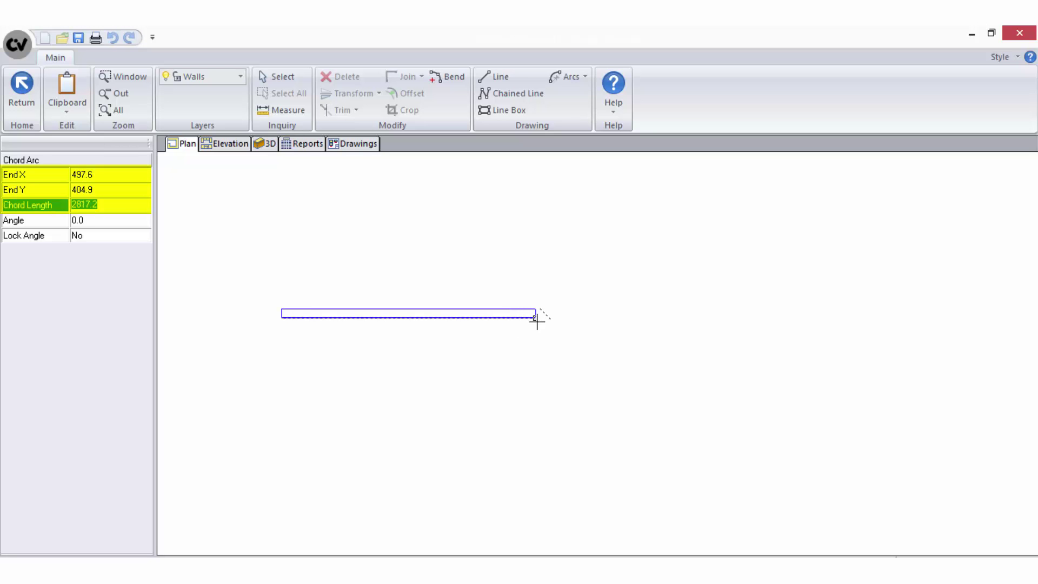
{"action": "type", "text": "2600"}
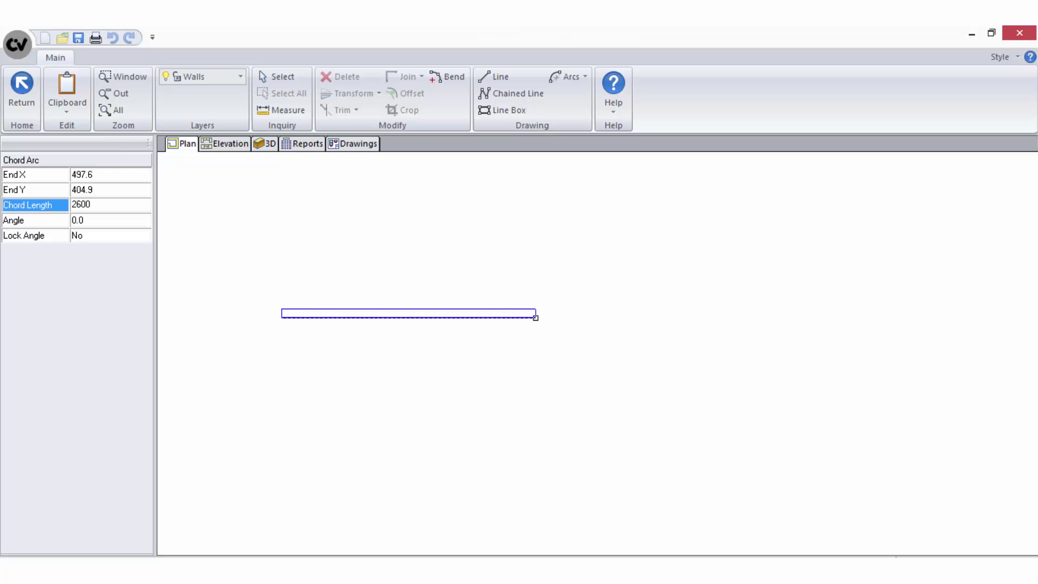
{"action": "key", "text": "Return"}
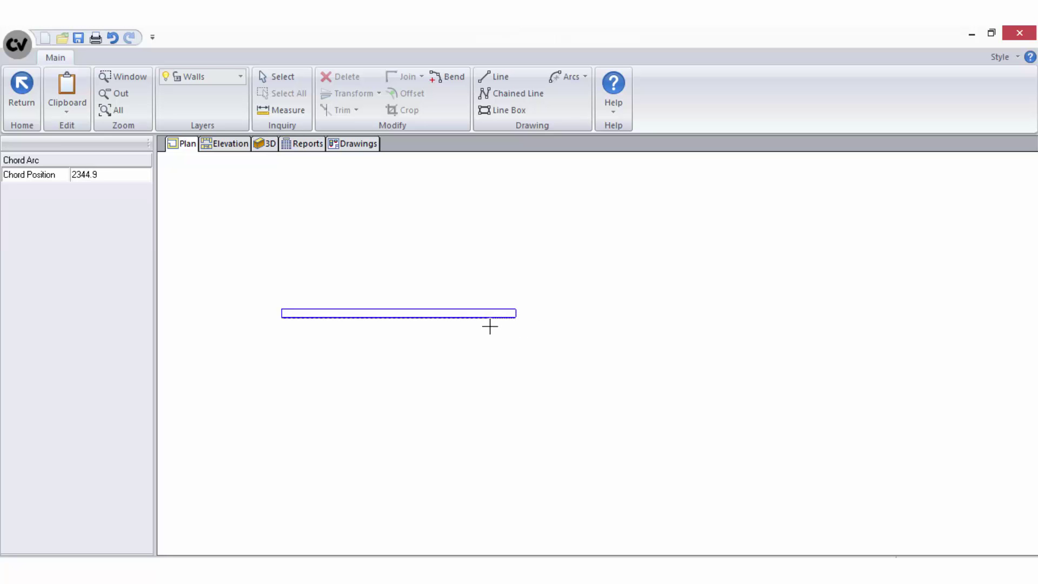
Step: Complete the chord arc wall by entering its chord position and a chord-to-wall distance of 500
{"action": "key", "text": "Tab"}
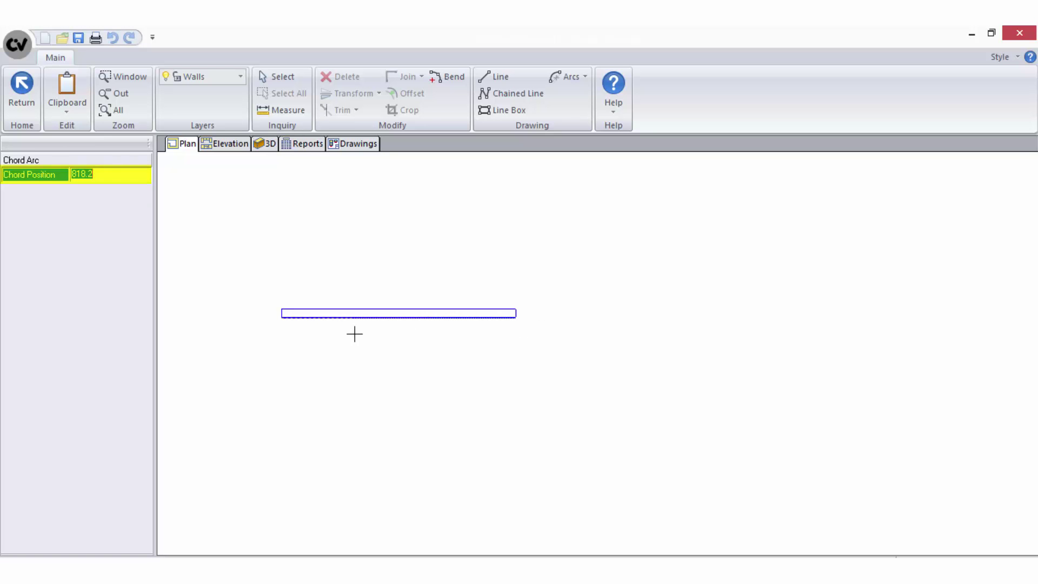
{"action": "type", "text": "1300"}
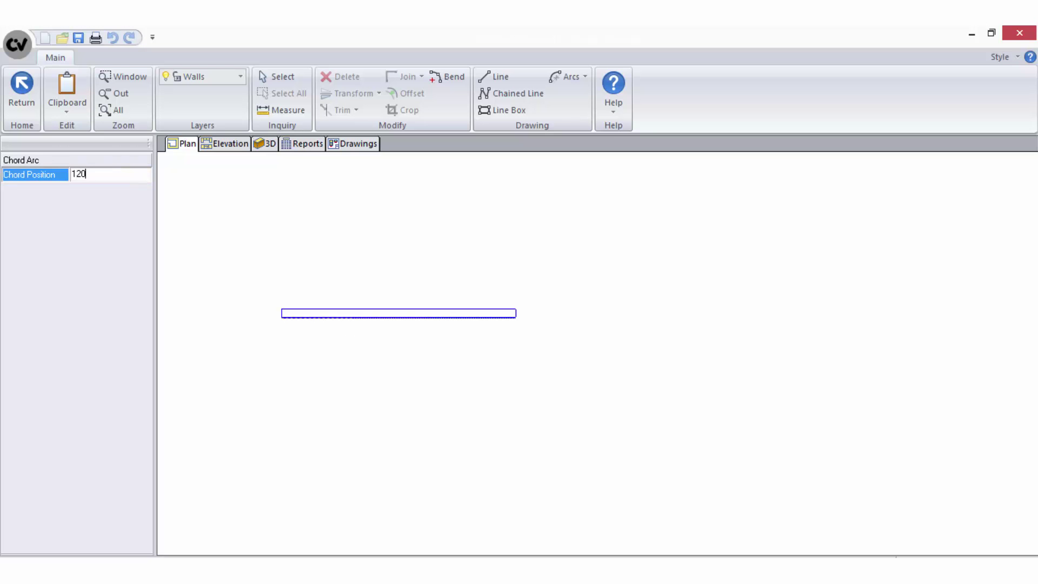
{"action": "key", "text": "Return"}
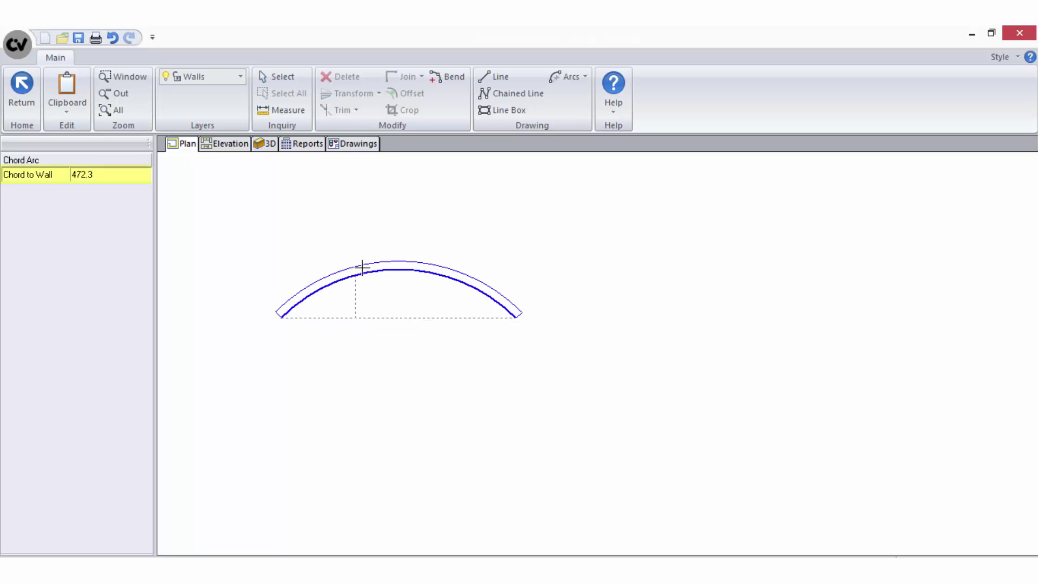
{"action": "key", "text": "Tab"}
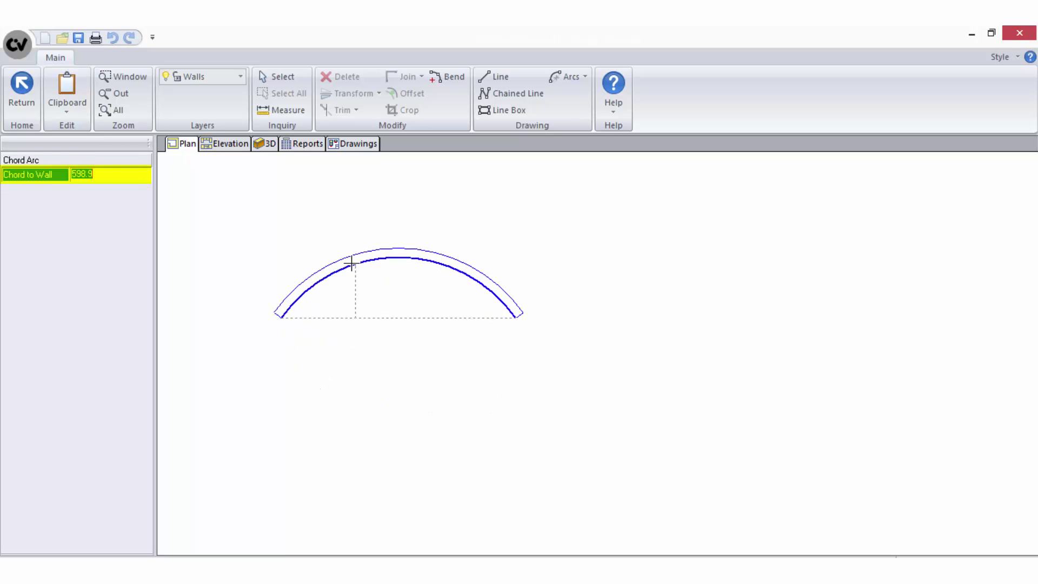
{"action": "type", "text": "600"}
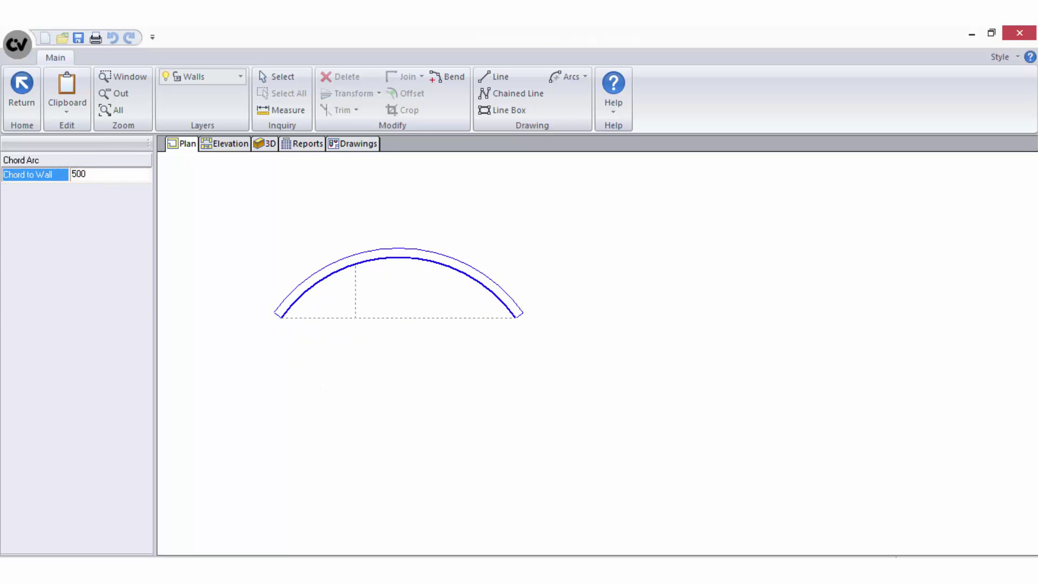
{"action": "key", "text": "Return"}
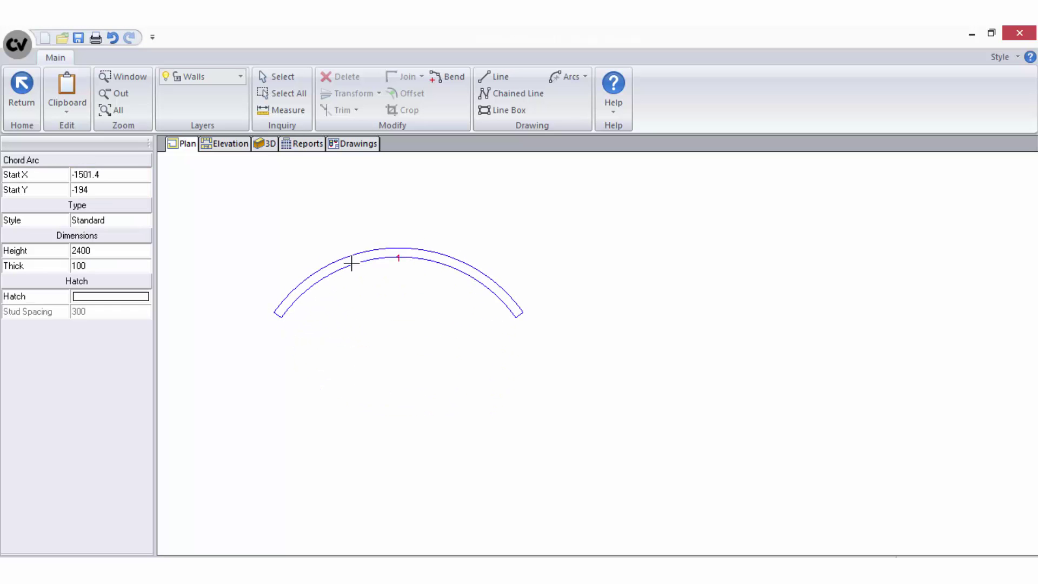
{"action": "right_click", "coordinate": [454, 333]}
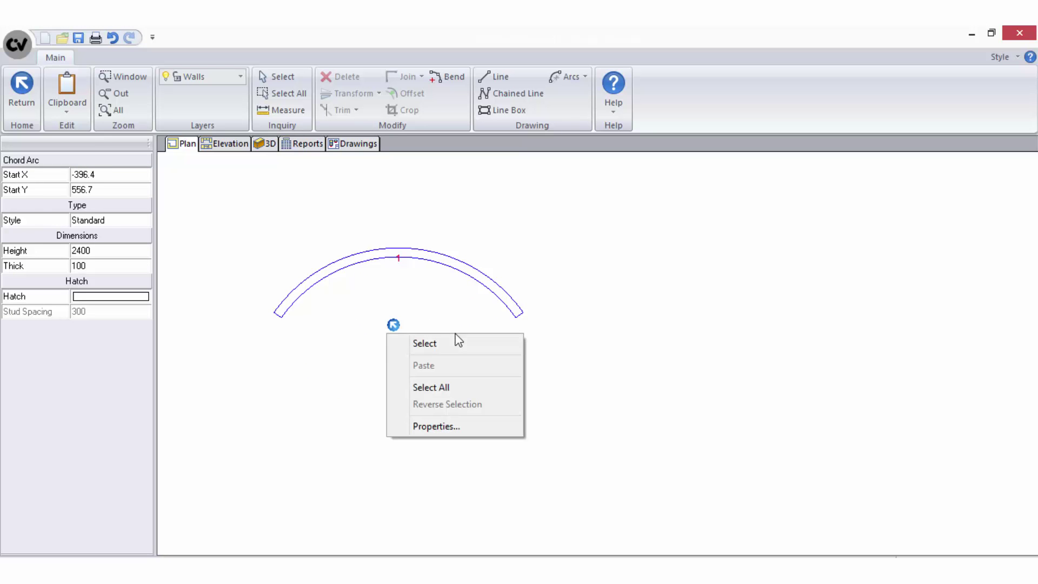
{"action": "left_click", "coordinate": [457, 346]}
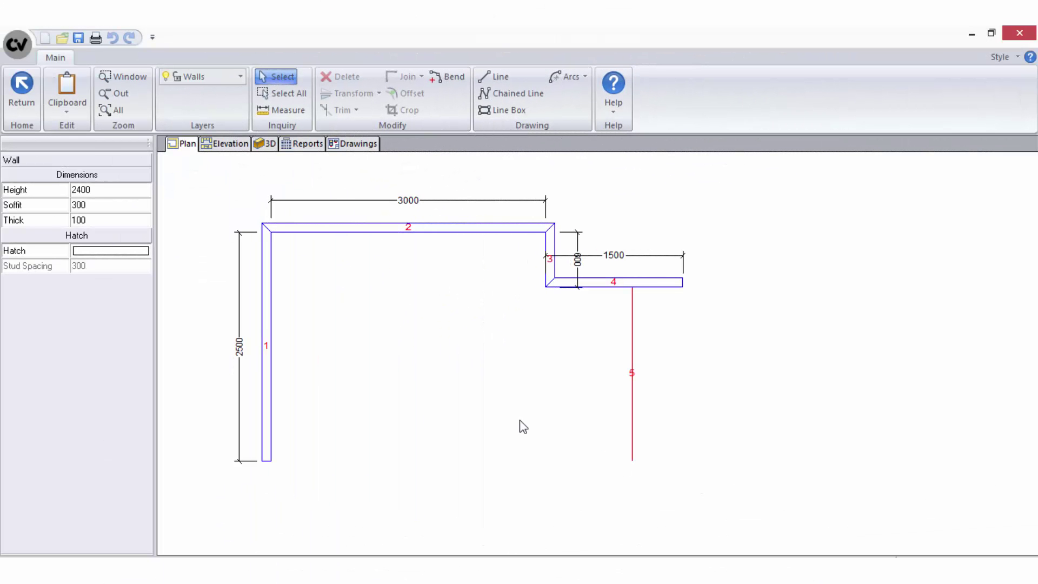
Step: Leave wall drawing, select the 2500 wall and choose Standard as its style
{"action": "left_click", "coordinate": [21, 85]}
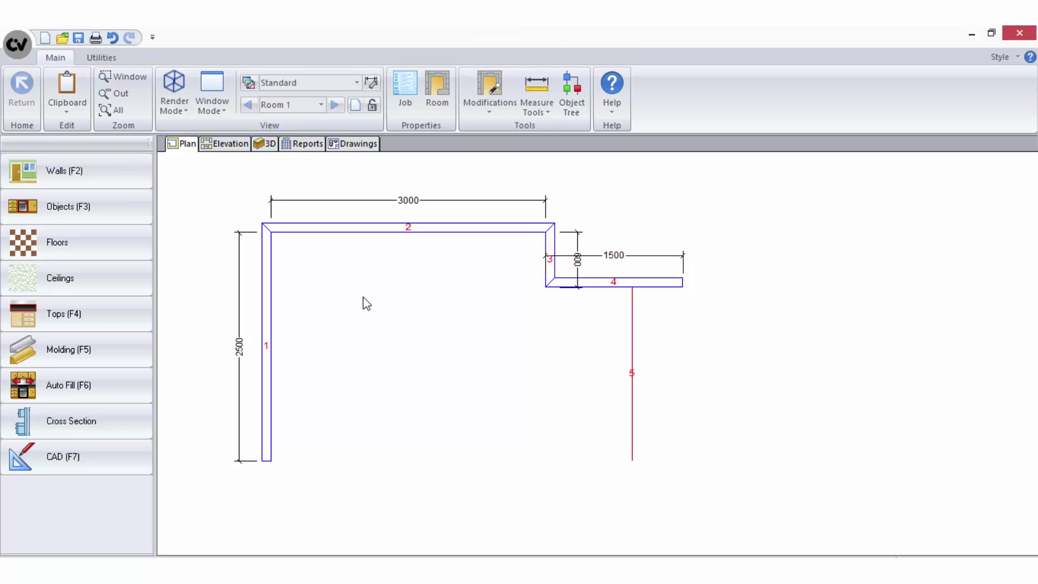
{"action": "left_click", "coordinate": [266, 306]}
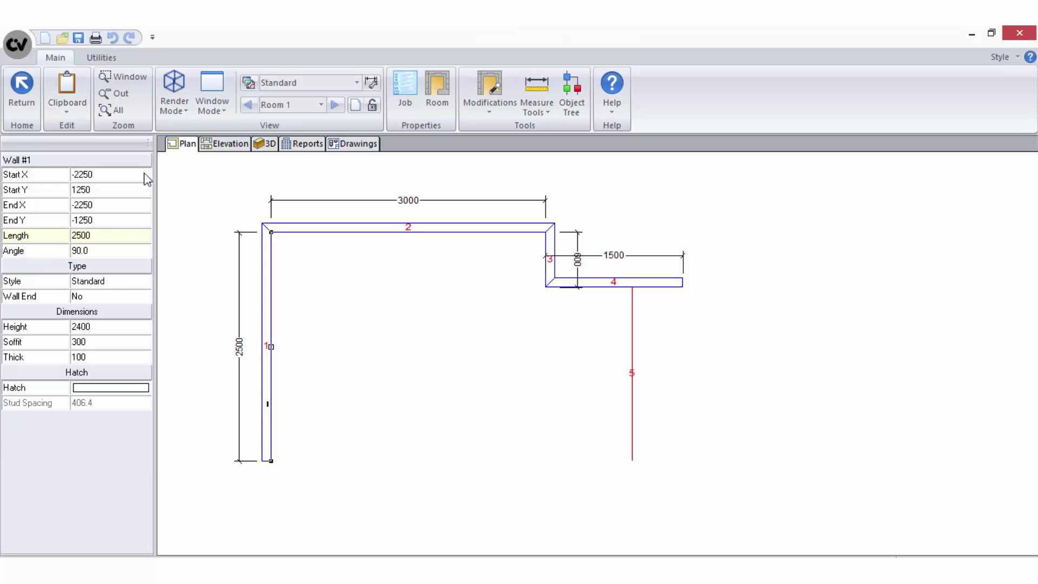
{"action": "left_click", "coordinate": [108, 281]}
{"action": "left_click", "coordinate": [143, 281]}
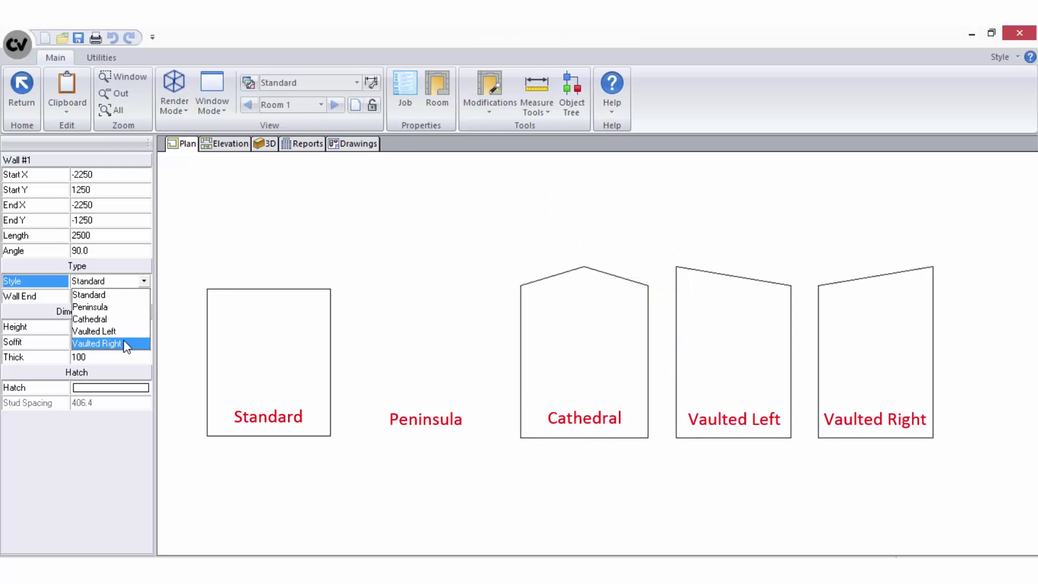
{"action": "left_click", "coordinate": [118, 295]}
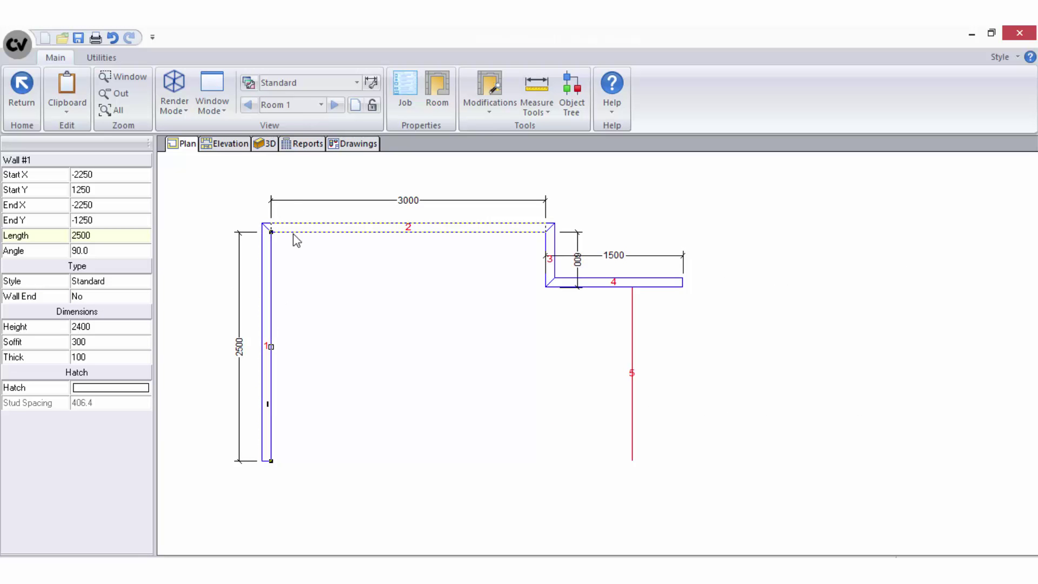
Step: Inspect the standard walls in 3D, select the short peninsula wall in plan, and check it in 3D
{"action": "left_click", "coordinate": [265, 143]}
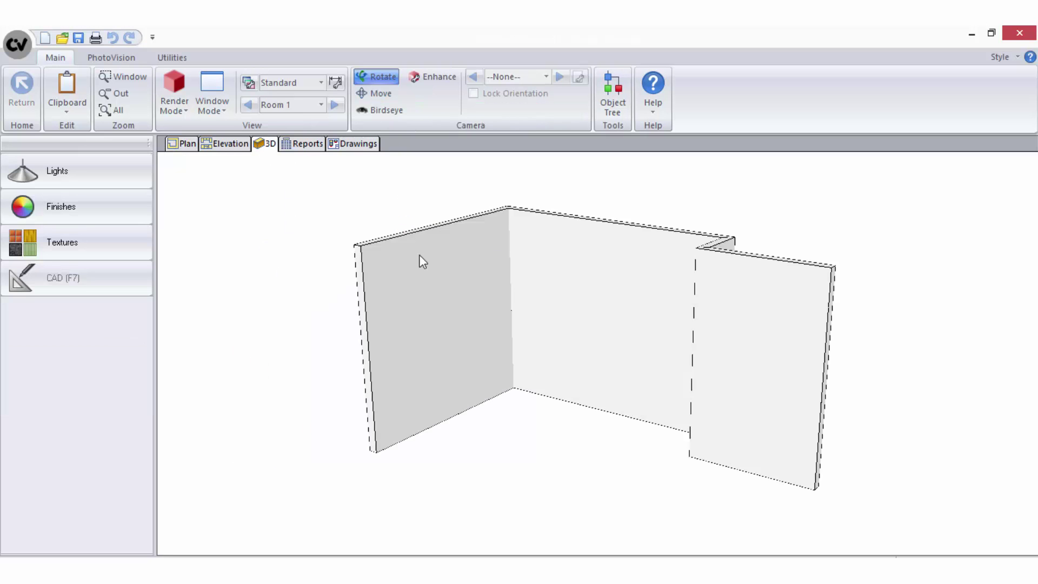
{"action": "left_click", "coordinate": [188, 144]}
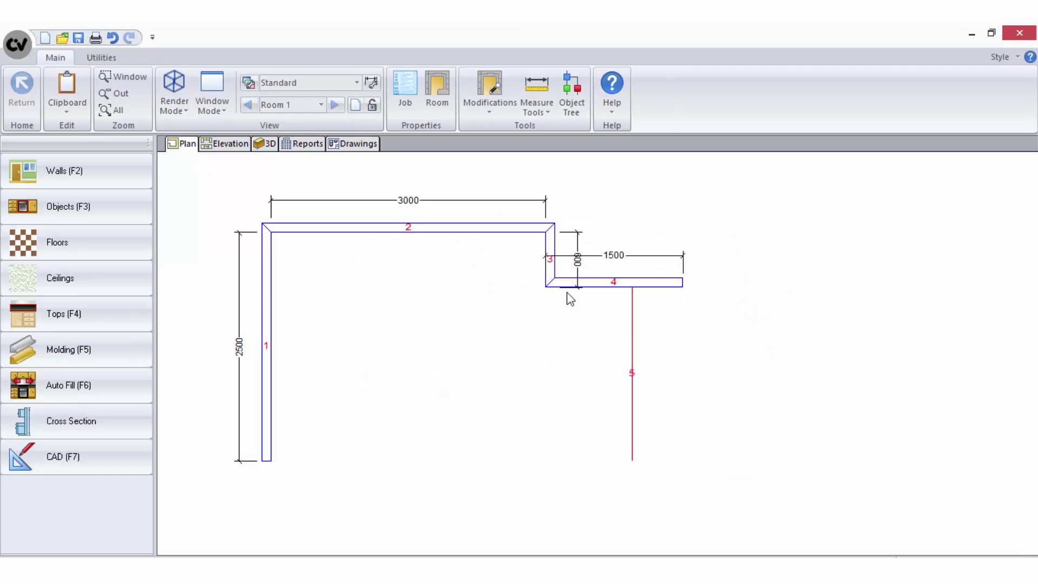
{"action": "left_click", "coordinate": [631, 324]}
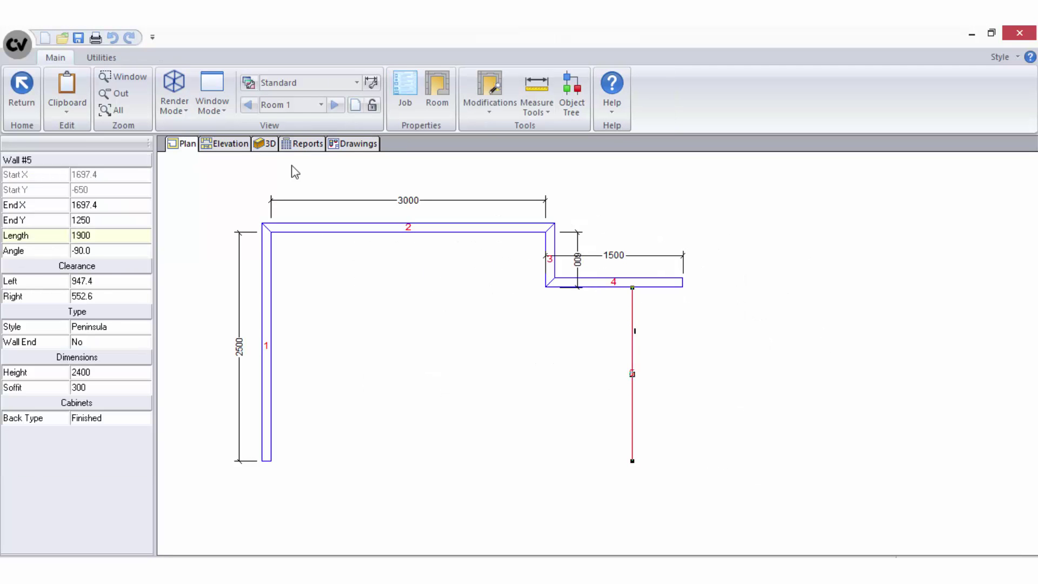
{"action": "left_click", "coordinate": [269, 145]}
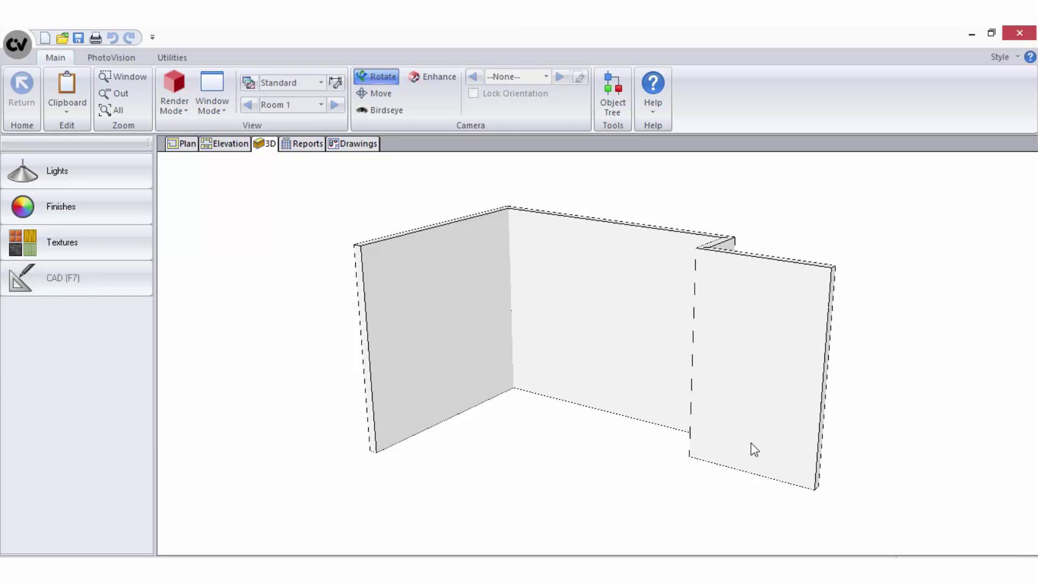
Step: Change the 2500 wall's style to Cathedral in plan and view its shape in 3D
{"action": "left_click", "coordinate": [184, 144]}
{"action": "left_click", "coordinate": [269, 234]}
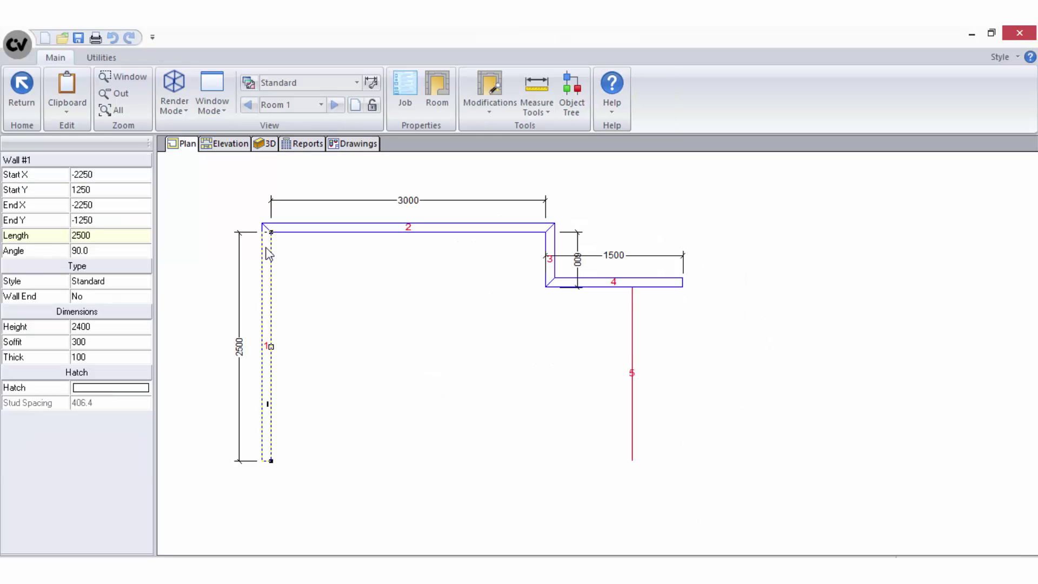
{"action": "left_click", "coordinate": [141, 284]}
{"action": "left_click", "coordinate": [142, 284]}
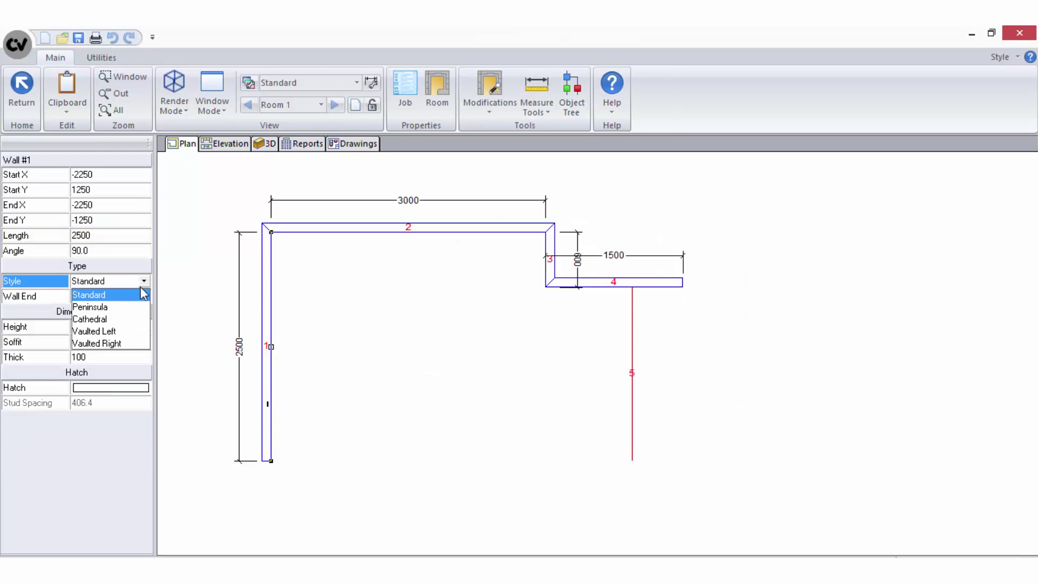
{"action": "left_click", "coordinate": [123, 319]}
{"action": "left_click", "coordinate": [269, 144]}
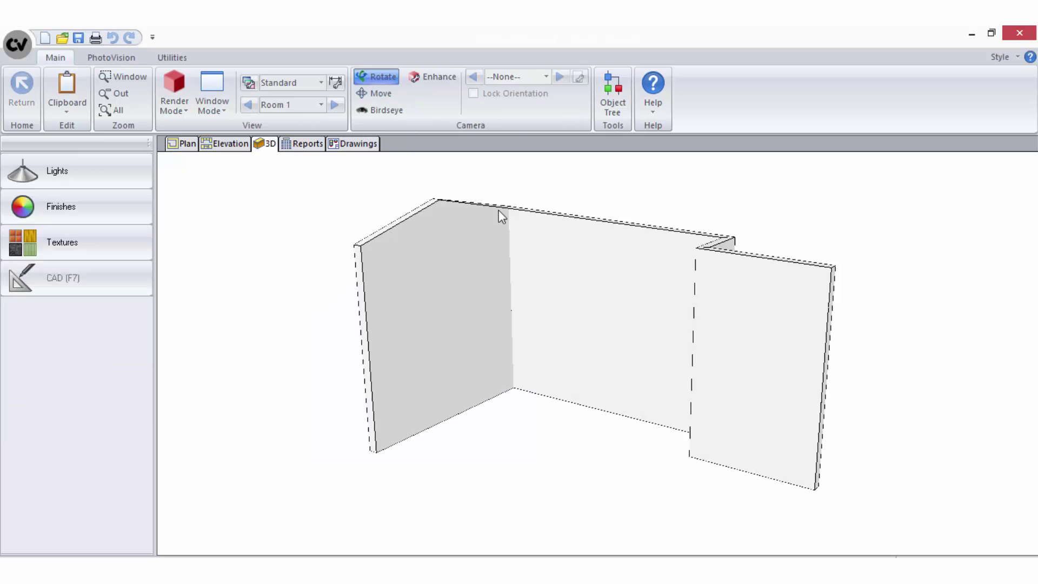
Step: Change the 2500 wall's style to Vaulted Left in plan and view its shape in 3D
{"action": "left_click", "coordinate": [184, 144]}
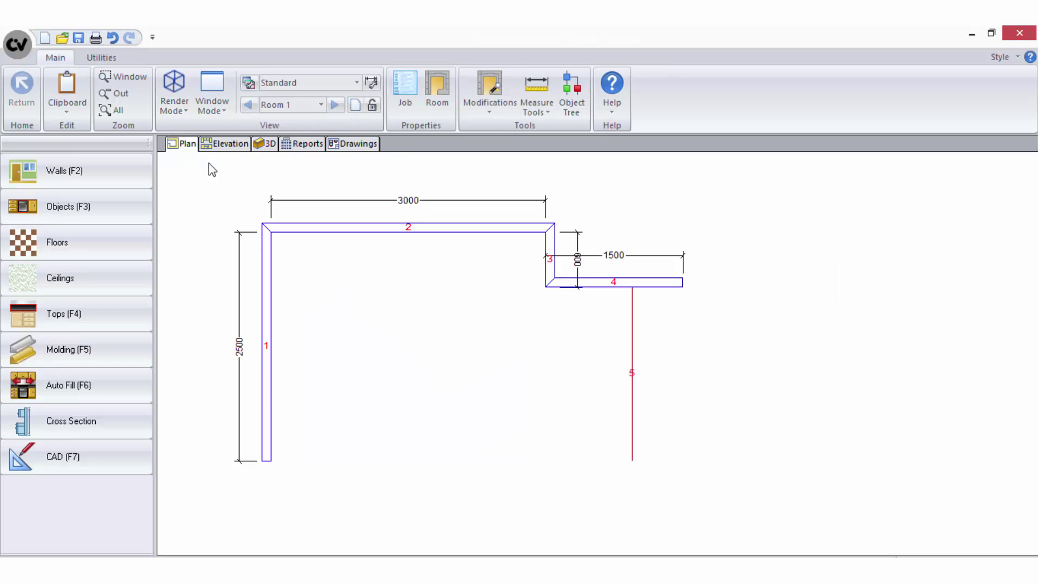
{"action": "left_click", "coordinate": [267, 244]}
{"action": "left_click", "coordinate": [144, 283]}
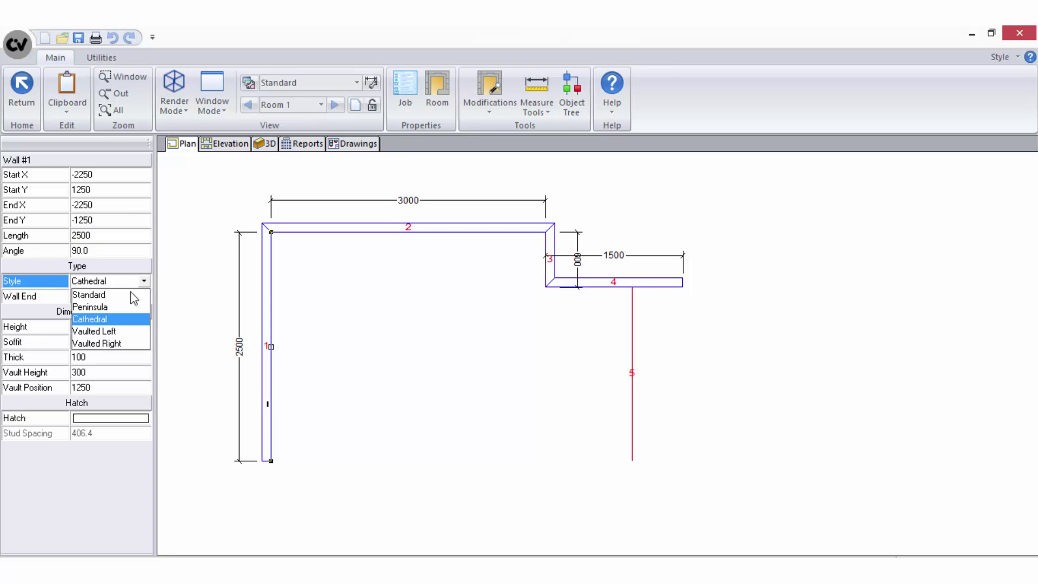
{"action": "left_click", "coordinate": [136, 332]}
{"action": "left_click", "coordinate": [268, 144]}
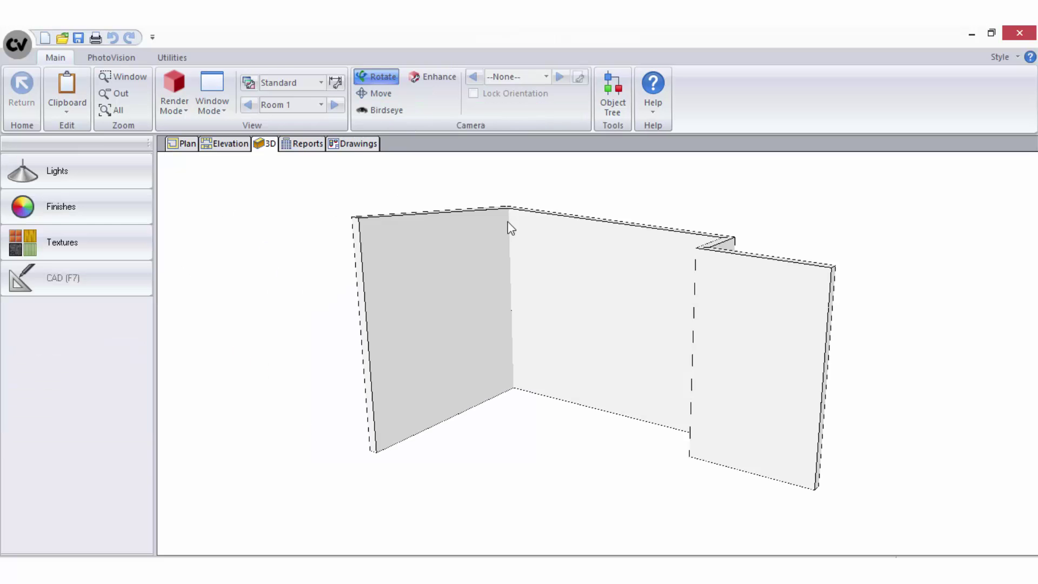
Step: Change the 2500 wall's style to Vaulted Right in plan and view its shape in 3D
{"action": "left_click", "coordinate": [185, 143]}
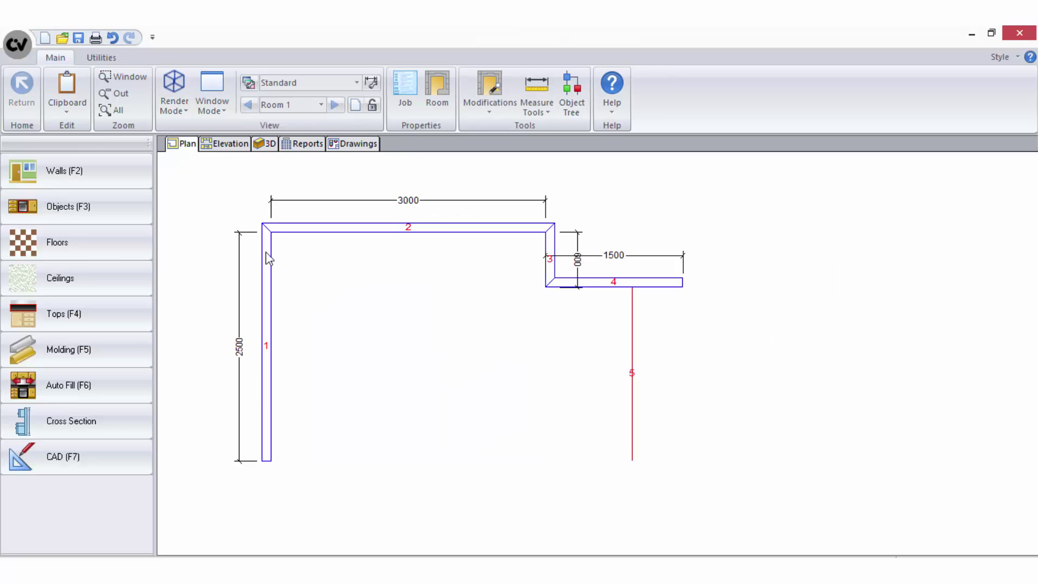
{"action": "left_click", "coordinate": [266, 249]}
{"action": "left_click", "coordinate": [144, 281]}
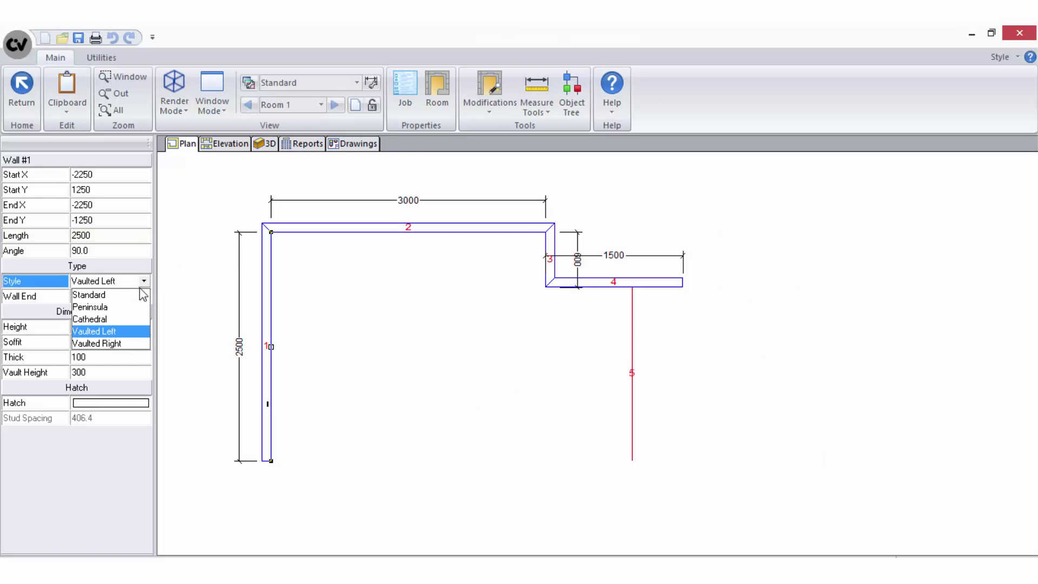
{"action": "left_click", "coordinate": [130, 345]}
{"action": "left_click", "coordinate": [262, 144]}
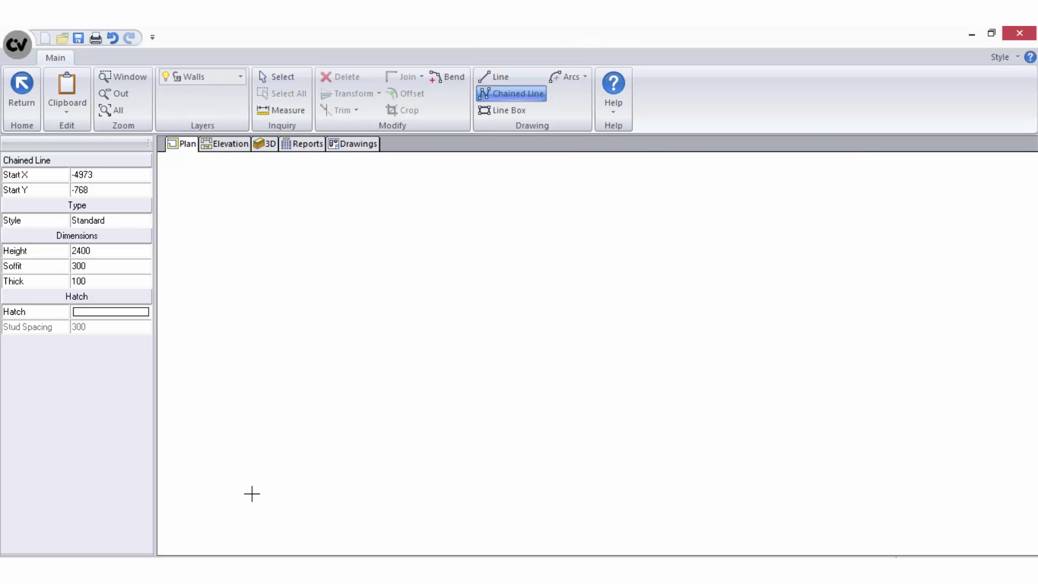
Step: Draw two chained Standard walls in the empty plan, 3000 vertically upward and 3000 horizontally from its upper end
{"action": "left_click", "coordinate": [252, 494]}
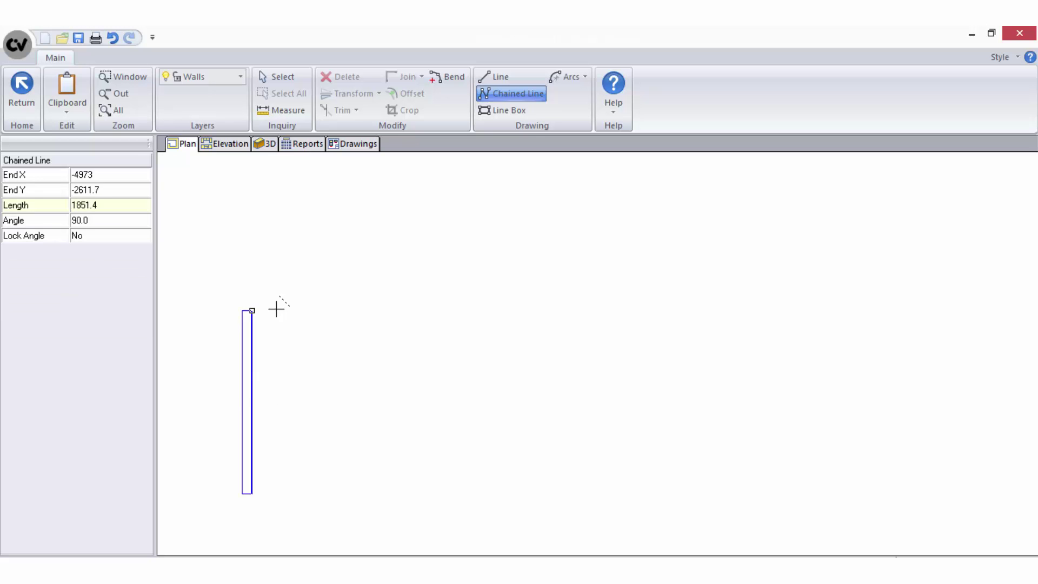
{"action": "type", "text": "3000"}
{"action": "key", "text": "Return"}
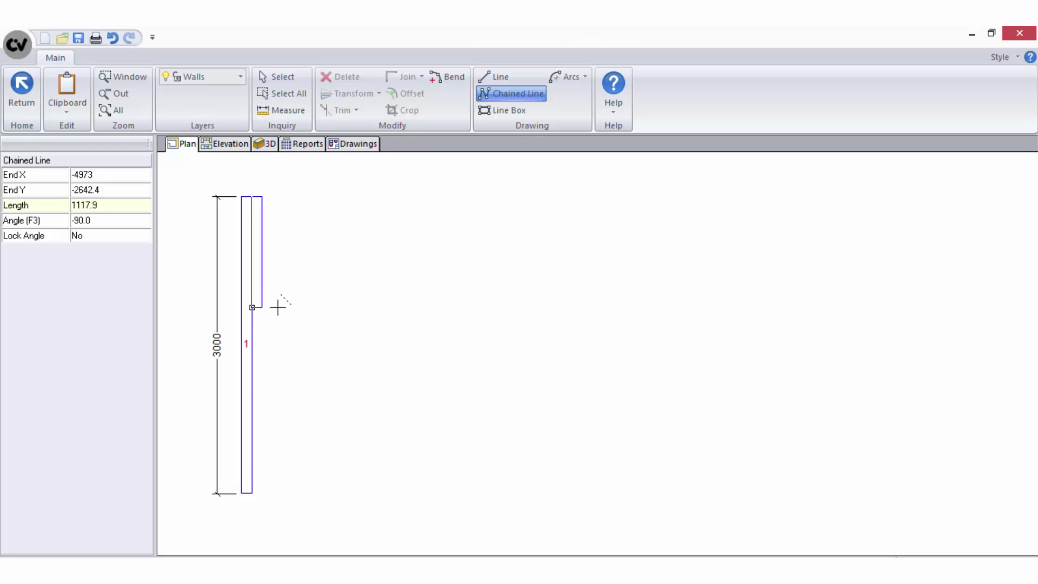
{"action": "type", "text": "3000"}
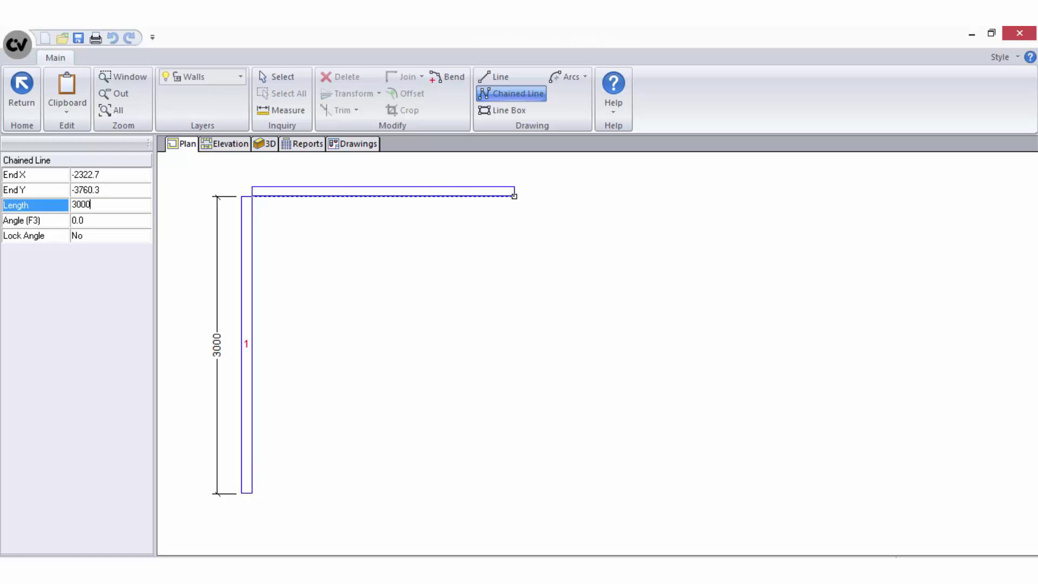
{"action": "key", "text": "Return"}
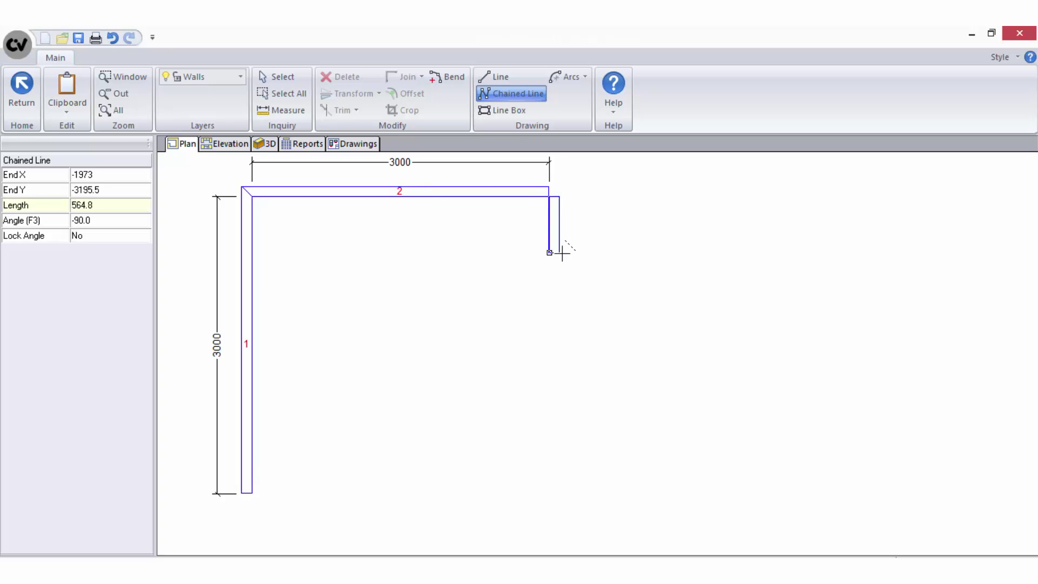
Step: Set the wall style to Peninsula and start a wall on the horizontal wall with a left clearance of 2700
{"action": "left_click", "coordinate": [146, 220]}
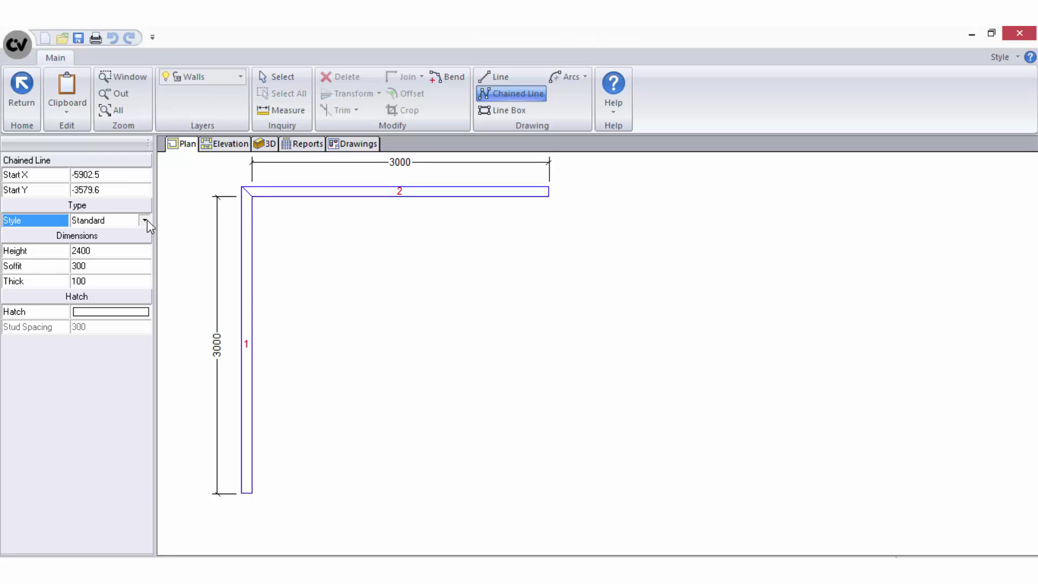
{"action": "left_click", "coordinate": [125, 244]}
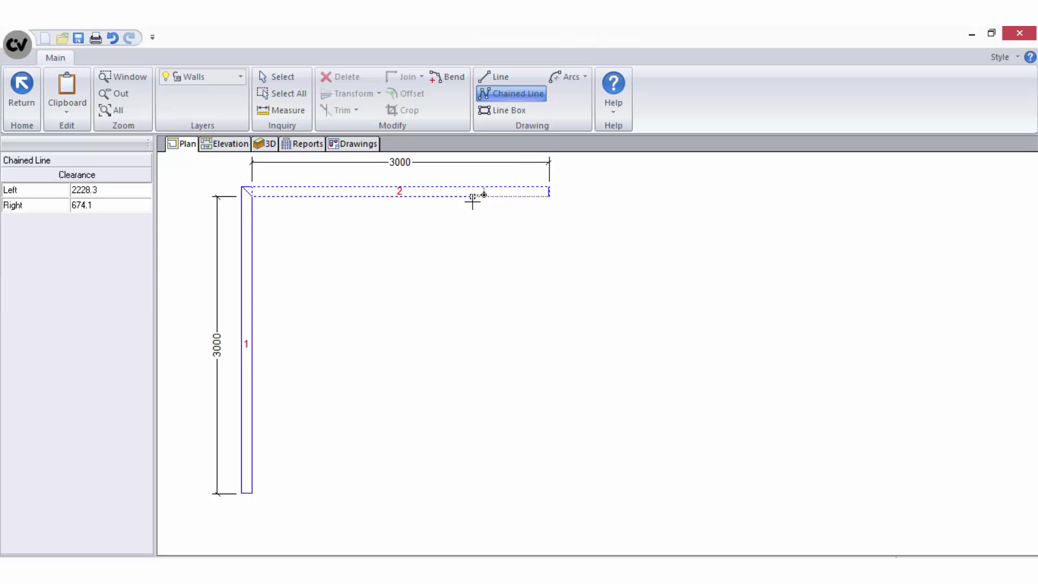
{"action": "left_click", "coordinate": [476, 200]}
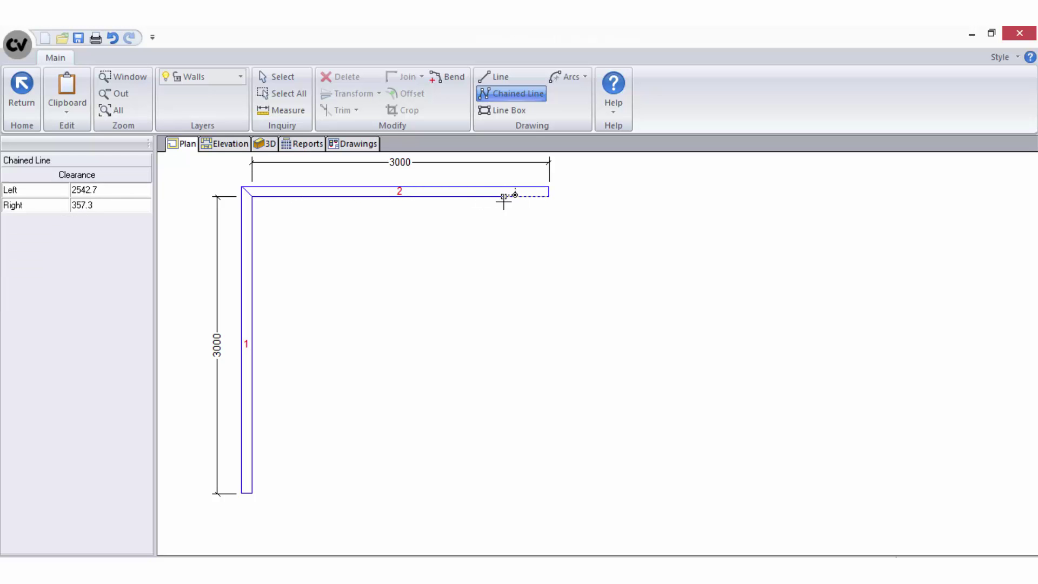
{"action": "key", "text": "Tab"}
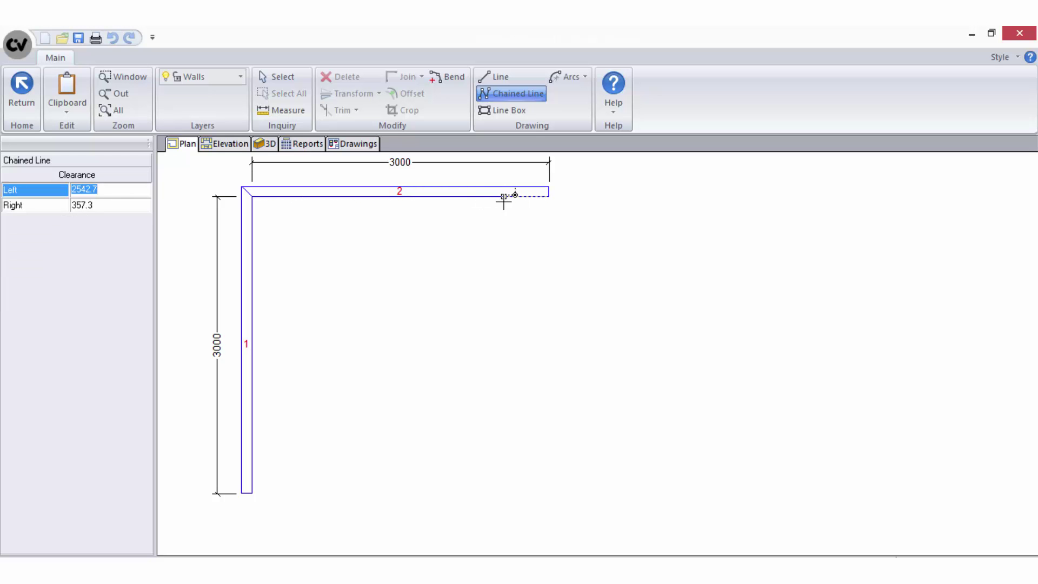
{"action": "type", "text": "2700"}
{"action": "key", "text": "Return"}
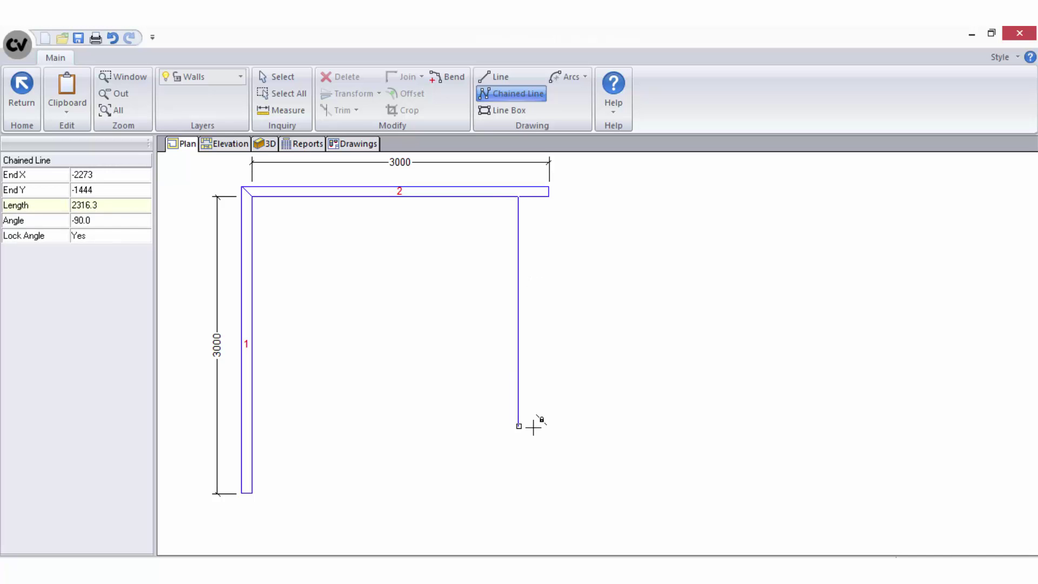
Step: Complete the perpendicular peninsula wall with a length of 2400 and leave wall drawing
{"action": "type", "text": "2400"}
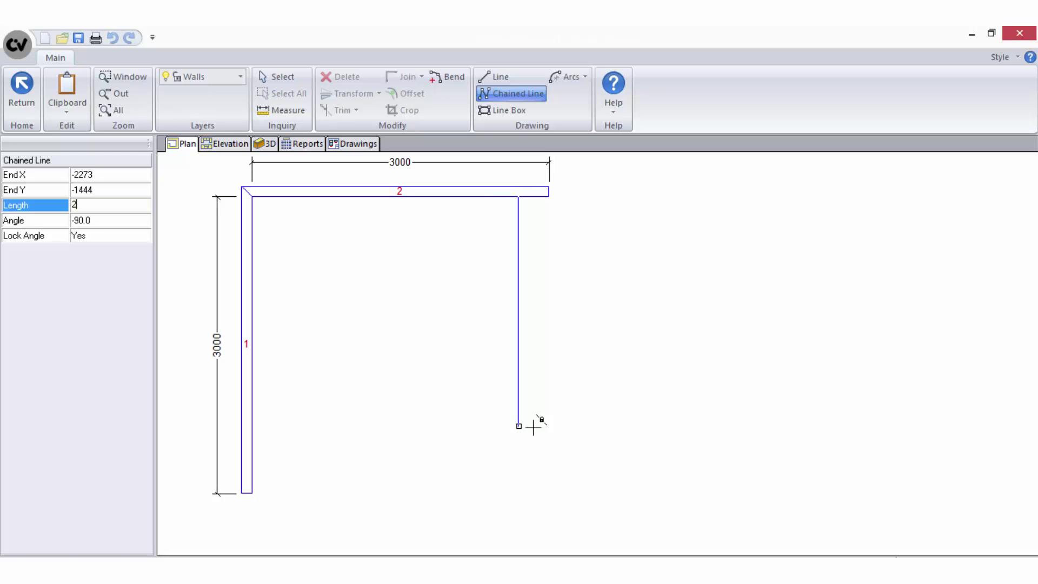
{"action": "key", "text": "Return"}
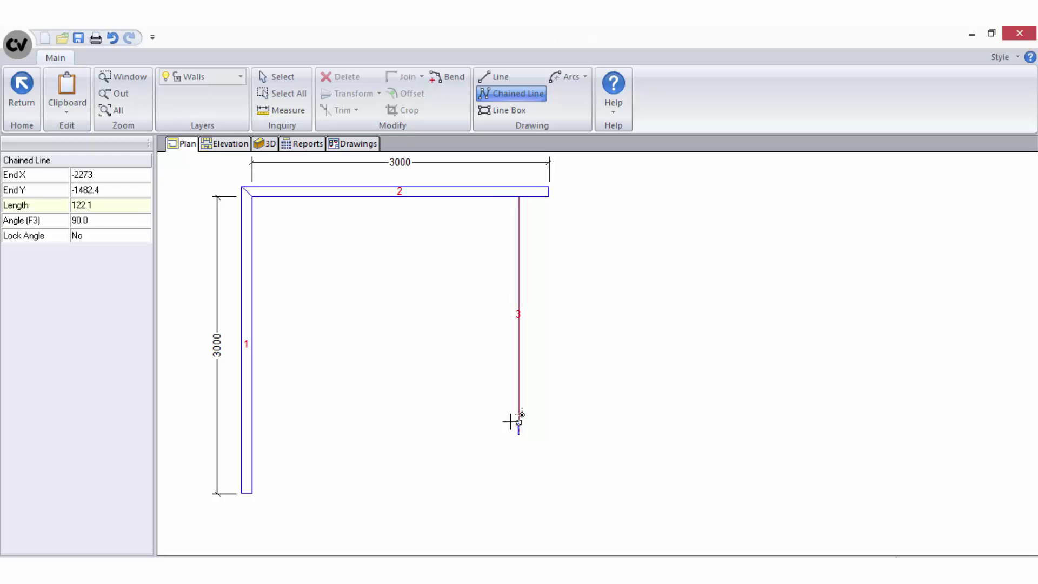
{"action": "key", "text": "Escape"}
{"action": "right_click", "coordinate": [470, 425]}
{"action": "left_click", "coordinate": [467, 445]}
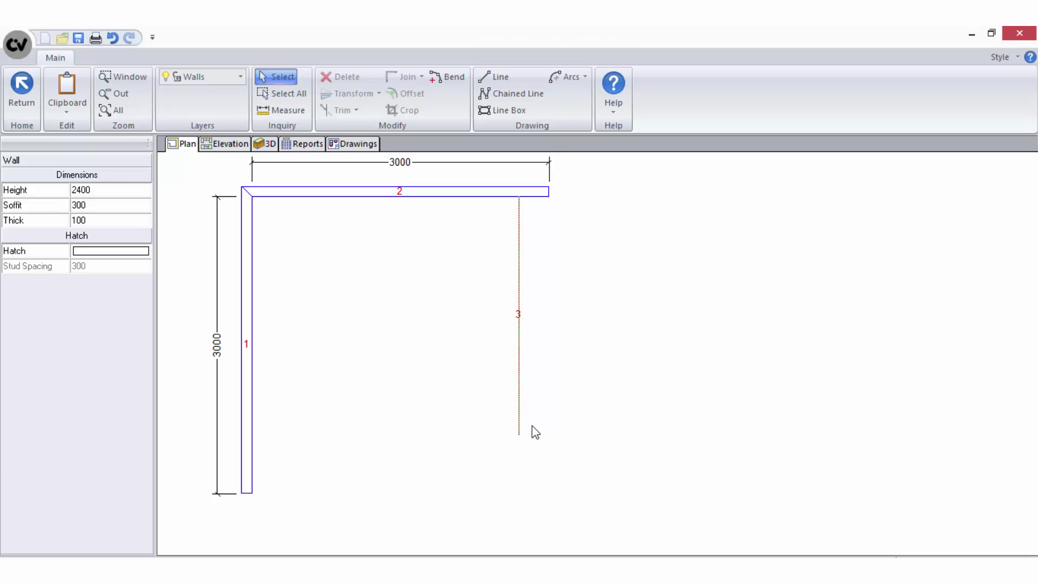
Step: Return to the main plan, select the peninsula wall and open its left clearance value
{"action": "left_click", "coordinate": [21, 87]}
{"action": "left_click", "coordinate": [518, 316]}
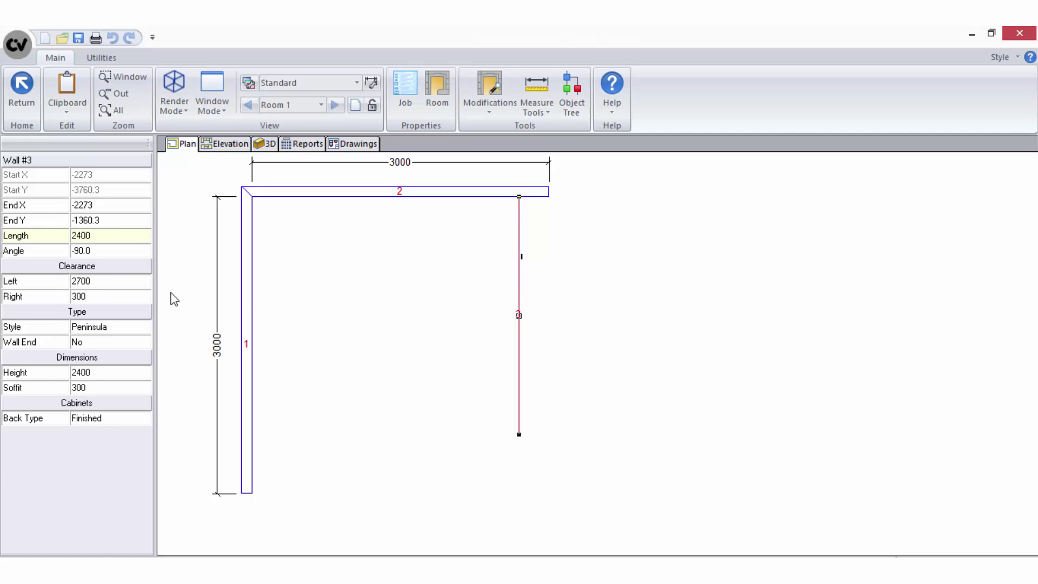
{"action": "left_click", "coordinate": [100, 281]}
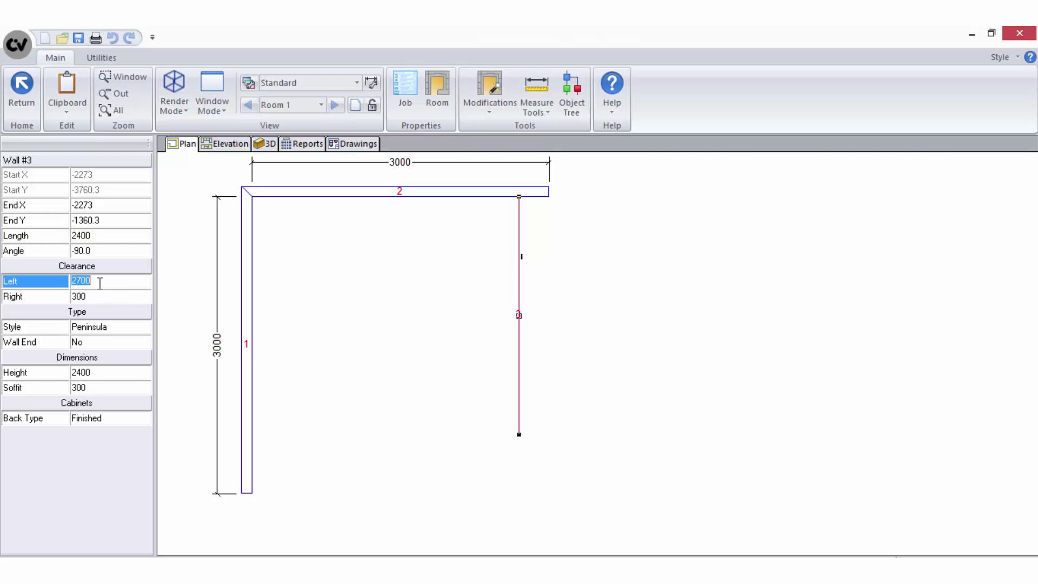
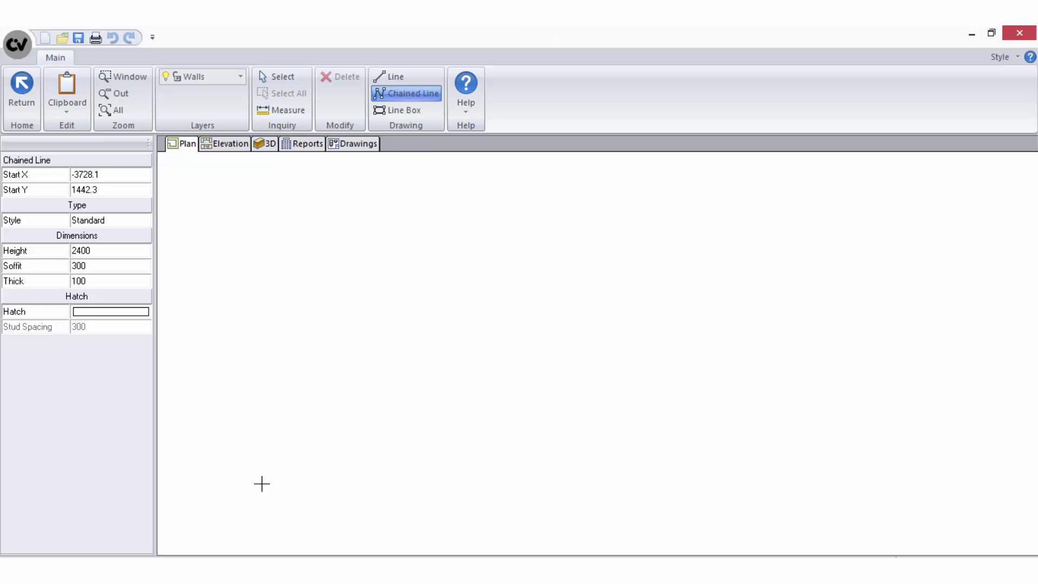
Step: Draw two chained Standard walls in the empty plan, 3000 vertically upward and 2700 horizontally, and end the chain
{"action": "left_click", "coordinate": [262, 484]}
{"action": "type", "text": "3000"}
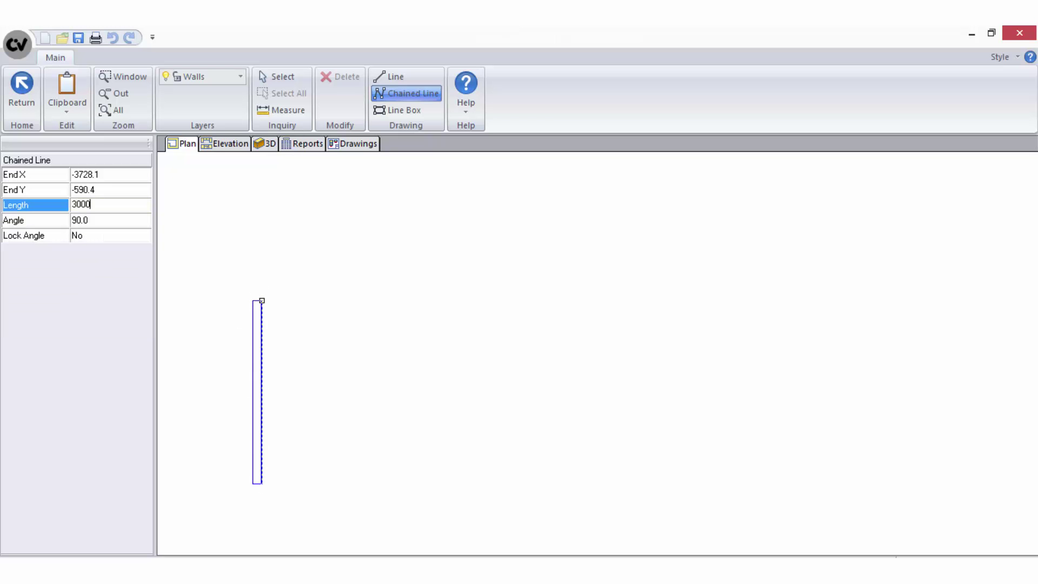
{"action": "key", "text": "Return"}
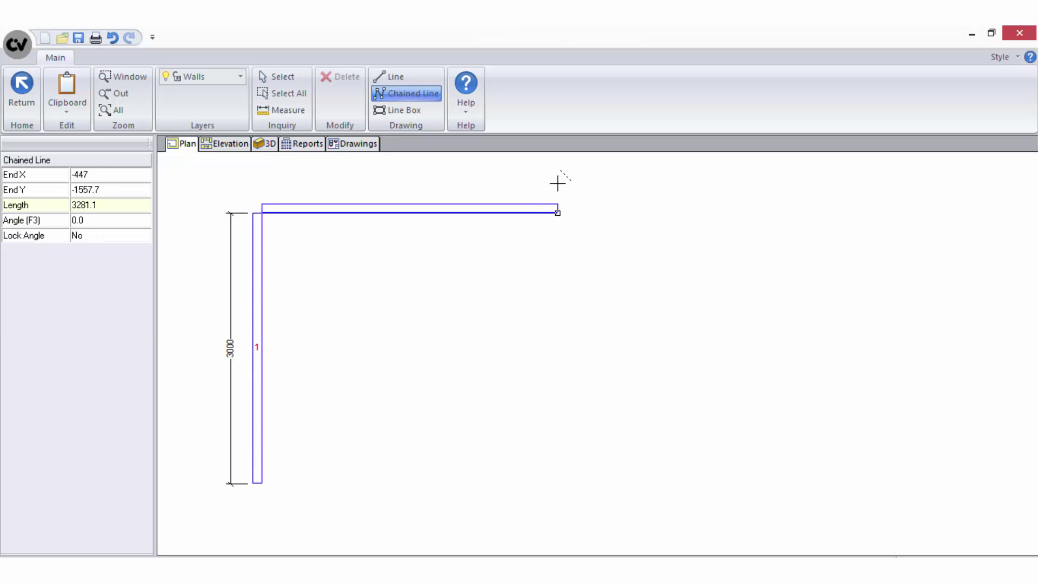
{"action": "type", "text": "27"}
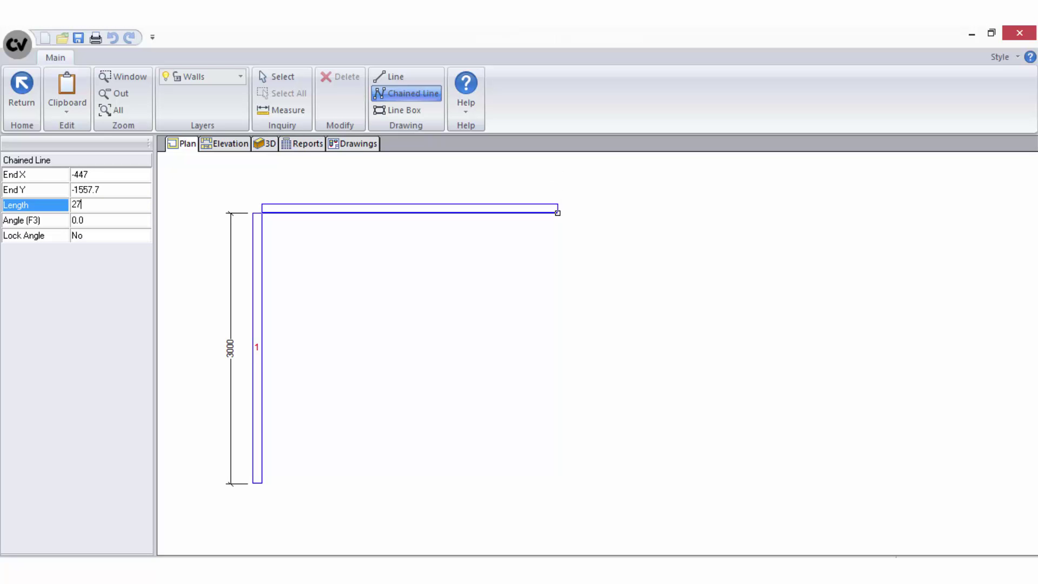
{"action": "type", "text": "00"}
{"action": "key", "text": "Return"}
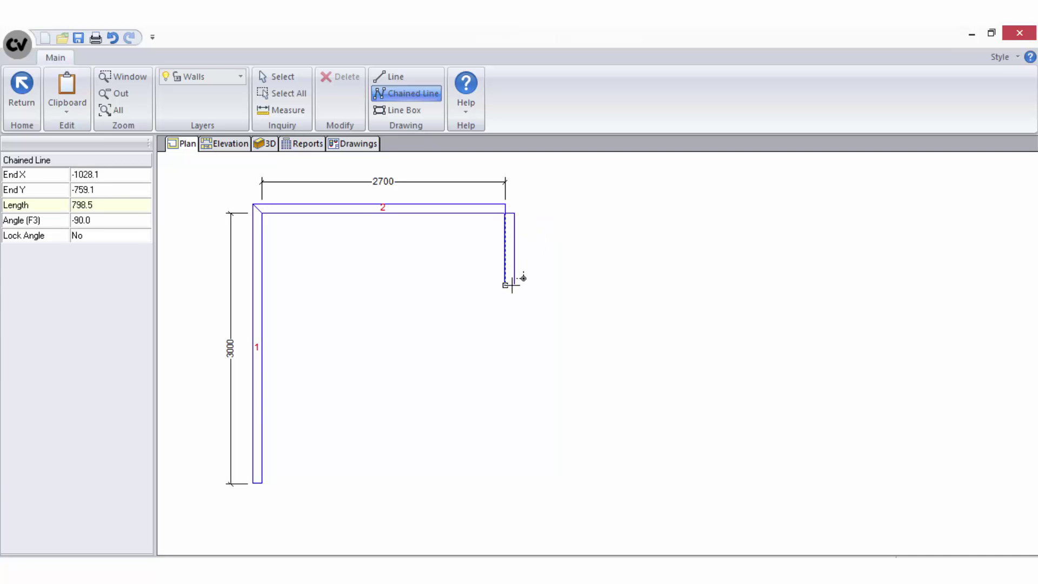
{"action": "key", "text": "Escape"}
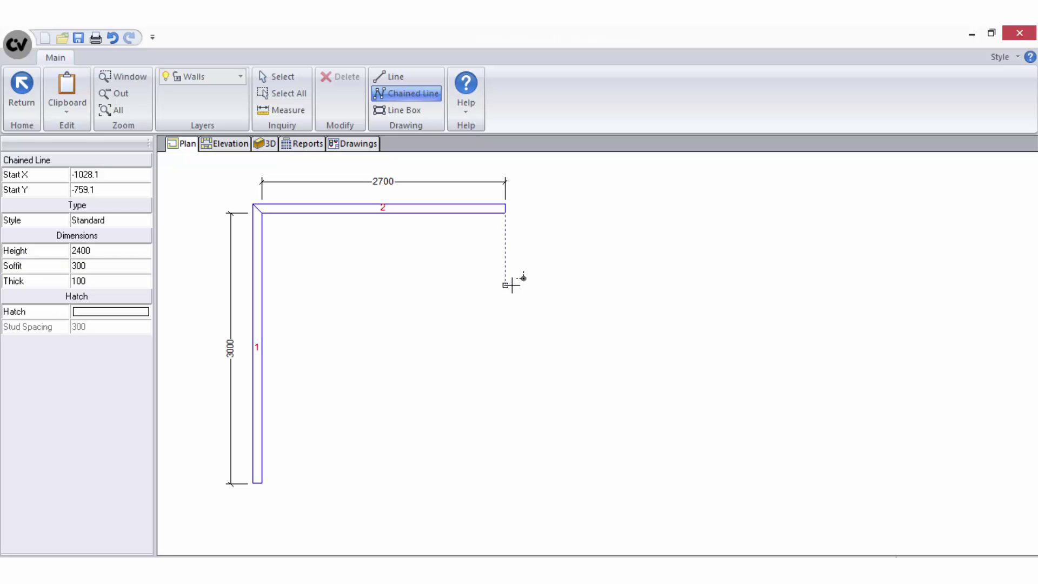
Step: Set the wall style to Peninsula and draw a 2000 chained wall vertically downward from the free end of the 2700 wall
{"action": "left_click", "coordinate": [144, 220]}
{"action": "left_click", "coordinate": [144, 220]}
{"action": "left_click", "coordinate": [142, 246]}
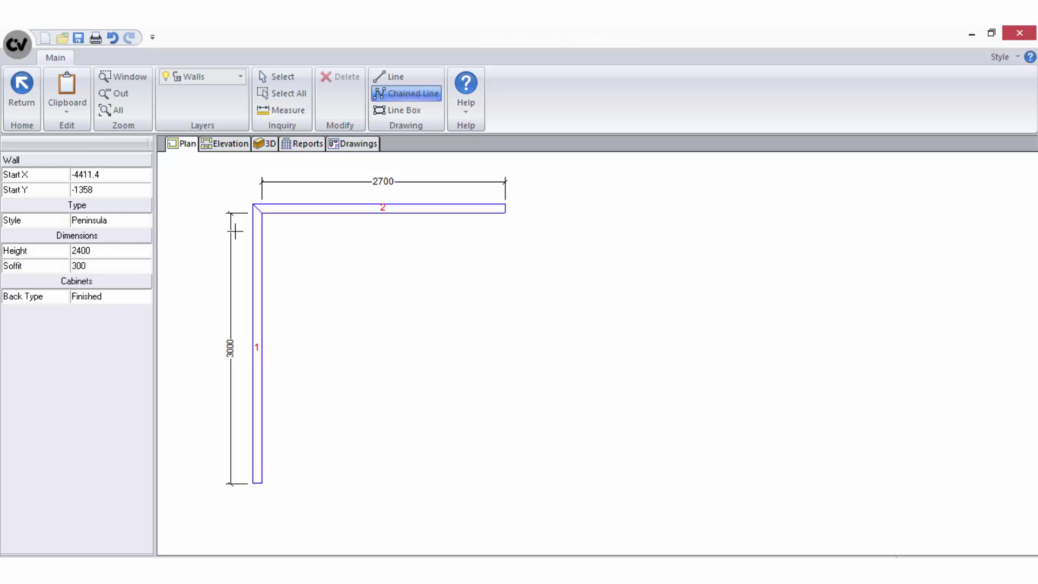
{"action": "left_click", "coordinate": [505, 211]}
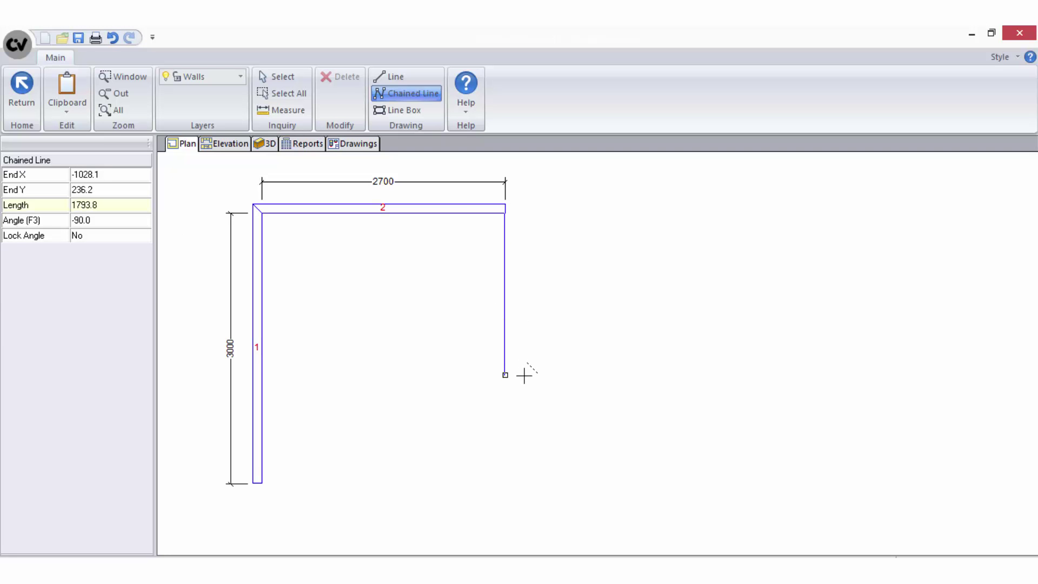
{"action": "type", "text": "2000"}
{"action": "key", "text": "Return"}
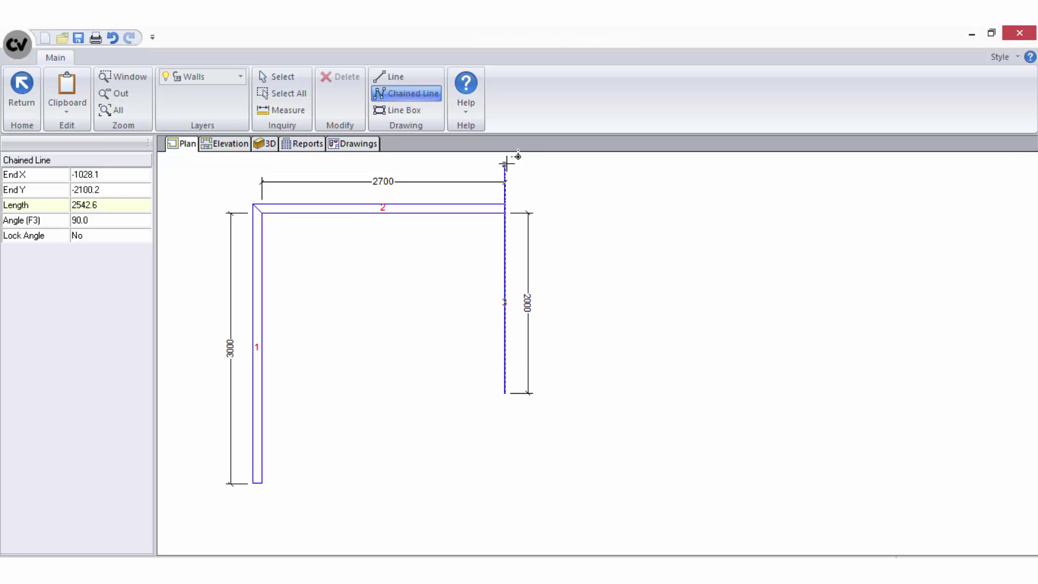
Step: Chain a Peninsula wall about 2551 back upward past the horizontal wall, add one about 902 horizontally to the right, and end the chain
{"action": "left_click", "coordinate": [506, 162]}
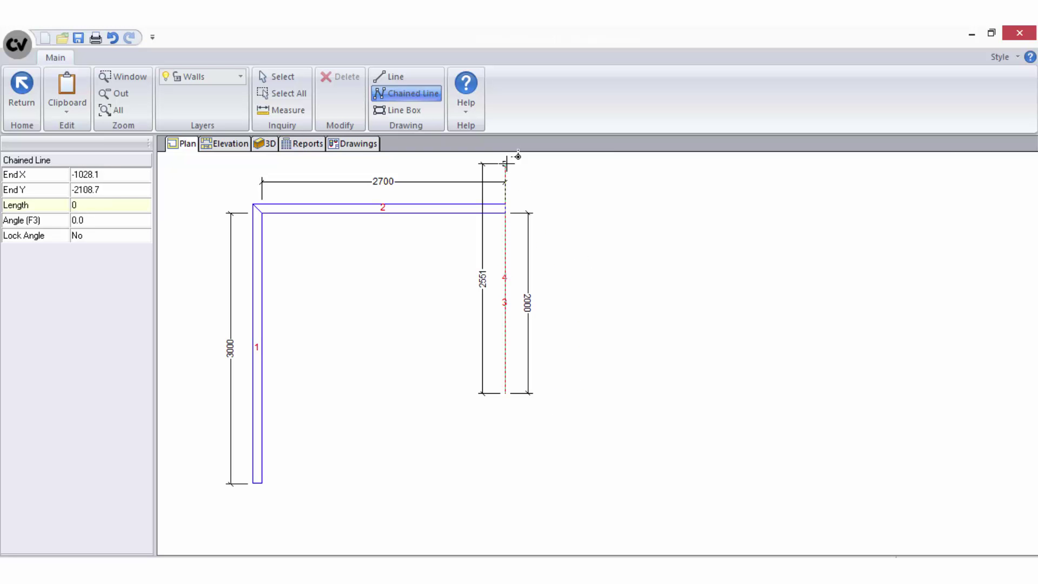
{"action": "left_click", "coordinate": [586, 163]}
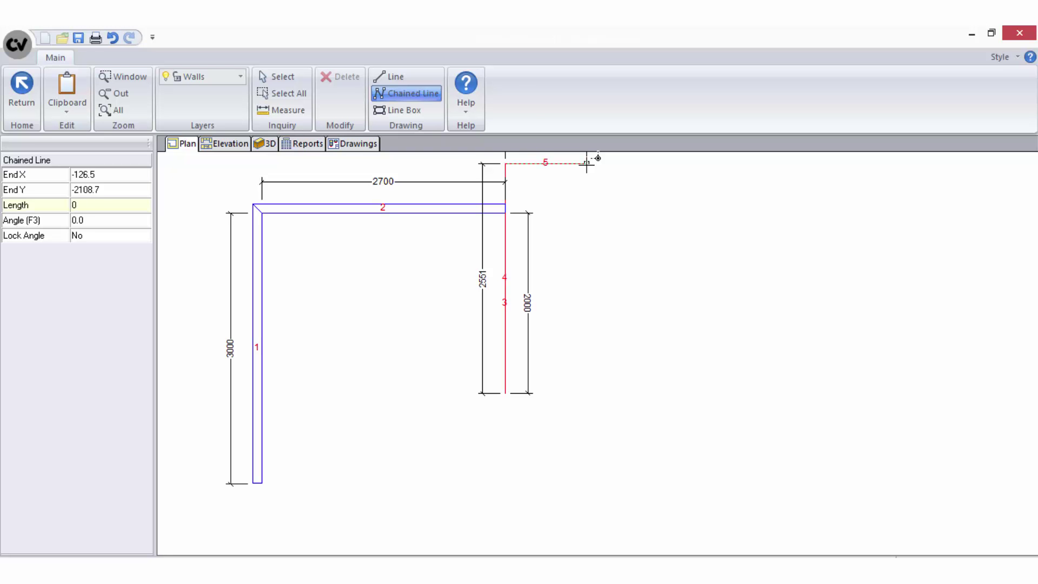
{"action": "right_click", "coordinate": [586, 193]}
{"action": "right_click", "coordinate": [587, 193]}
{"action": "left_click", "coordinate": [586, 203]}
Step: Set the short horizontal peninsula wall's length to 300 and change its style to Standard
{"action": "left_click", "coordinate": [563, 165]}
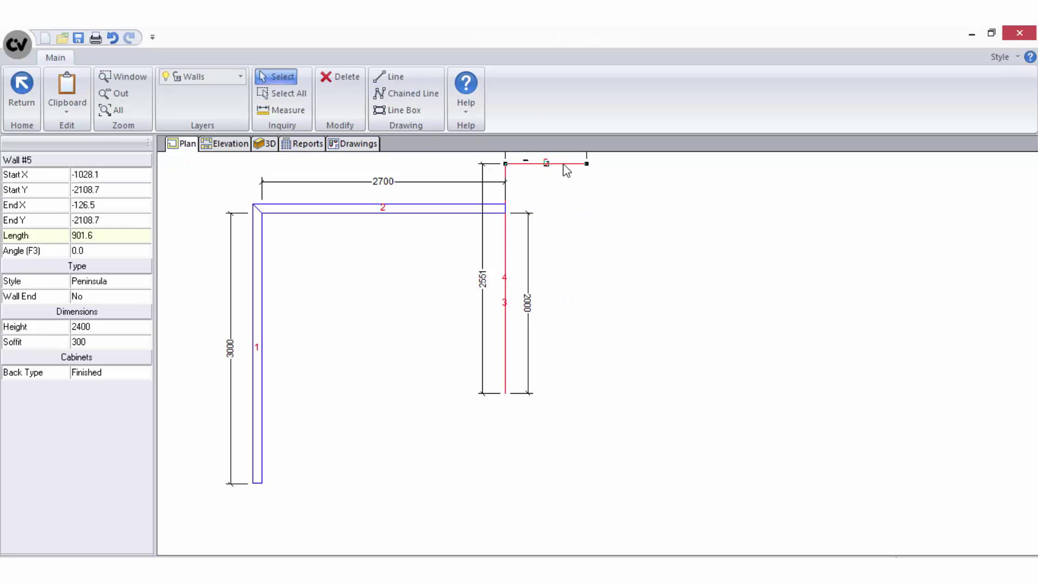
{"action": "left_click", "coordinate": [130, 234]}
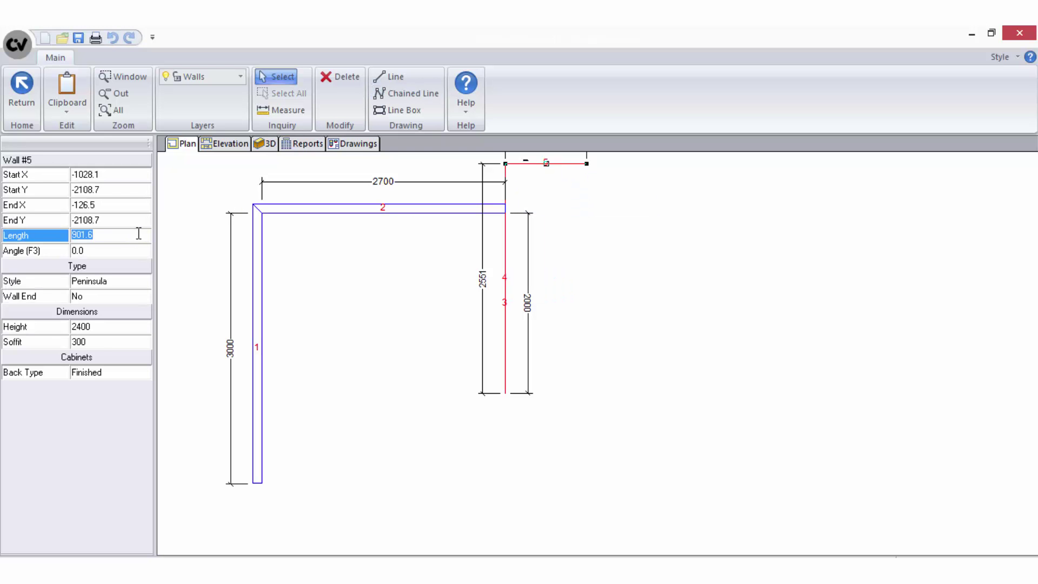
{"action": "type", "text": "300"}
{"action": "key", "text": "Return"}
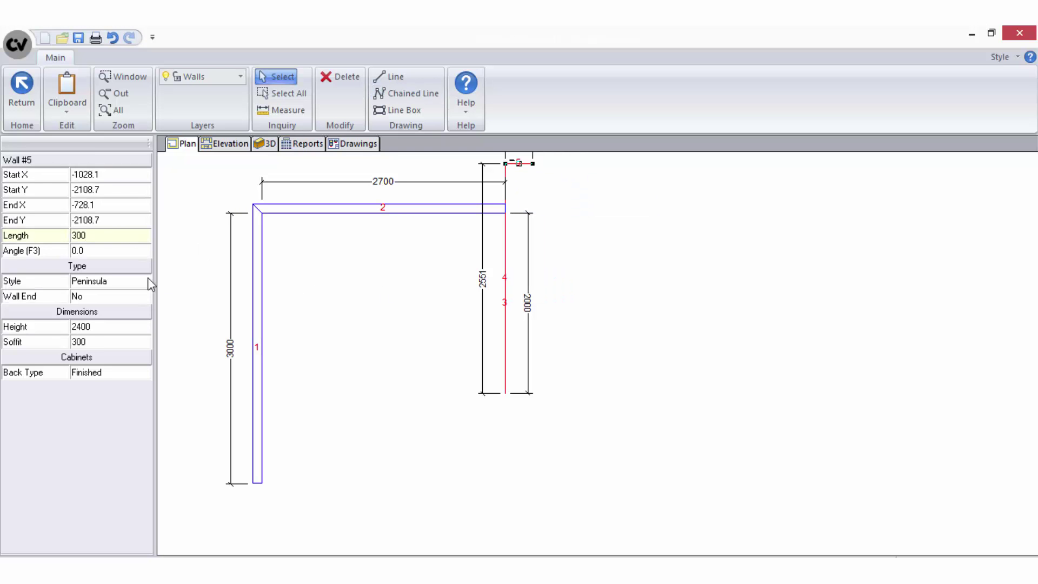
{"action": "left_click", "coordinate": [146, 280]}
{"action": "left_click", "coordinate": [144, 280]}
{"action": "left_click", "coordinate": [140, 295]}
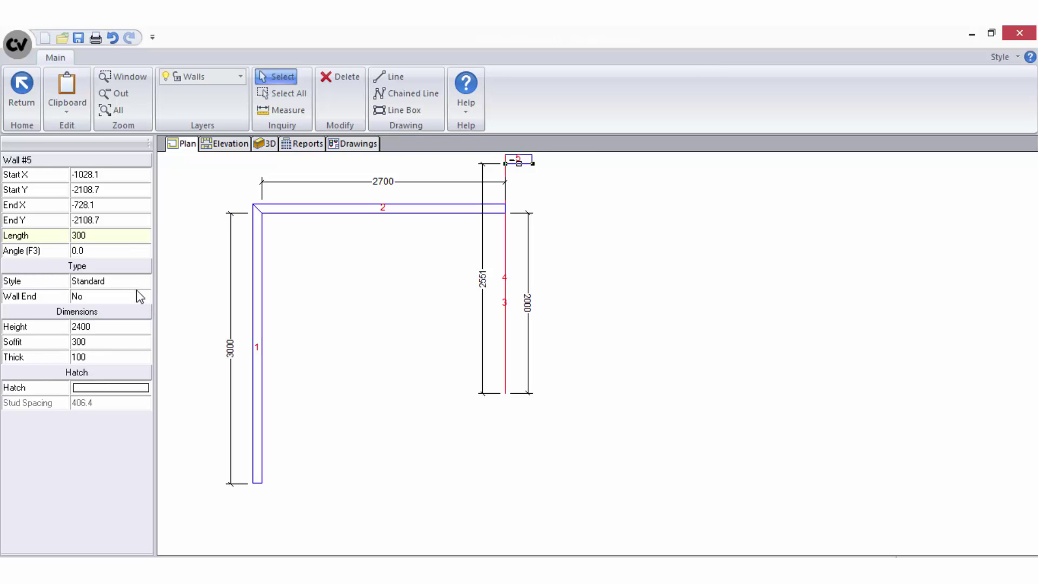
{"action": "left_click", "coordinate": [455, 296]}
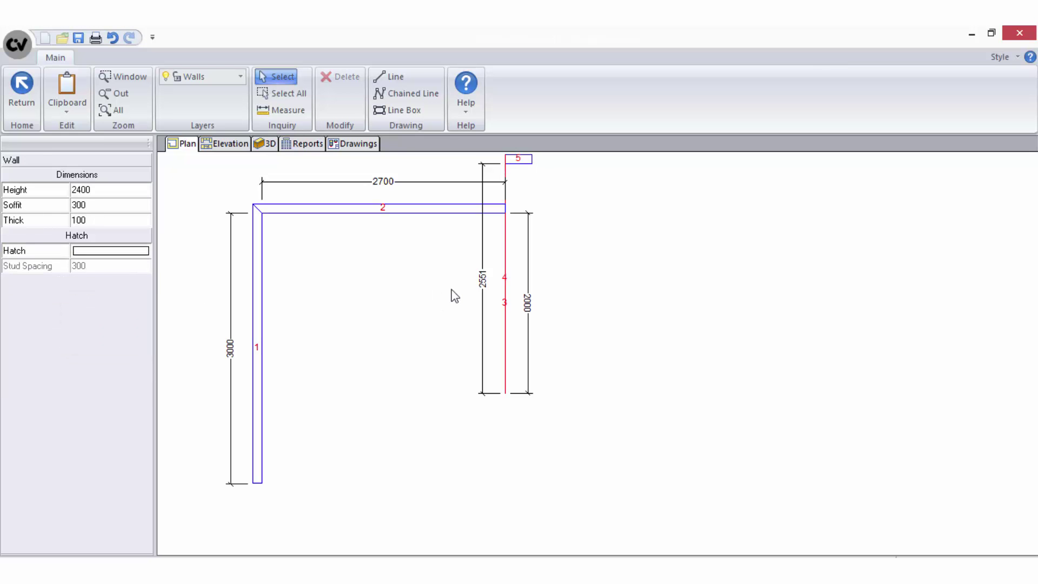
Step: Set the length of the longer vertical peninsula wall (2551) to 2000 and deselect it
{"action": "middle_click_drag", "start_coordinate": [454, 296], "coordinate": [454, 317]}
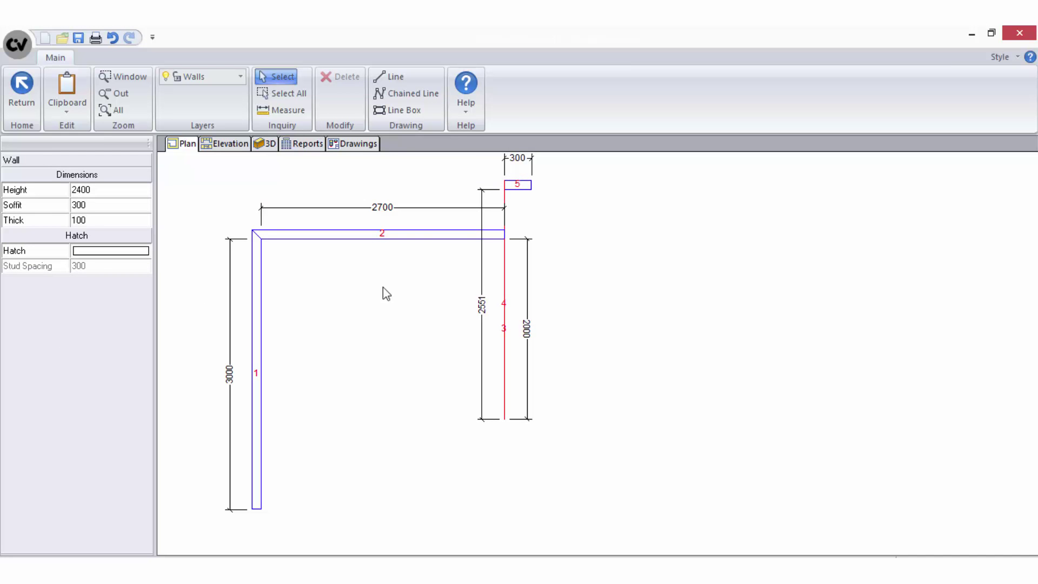
{"action": "left_click", "coordinate": [506, 218]}
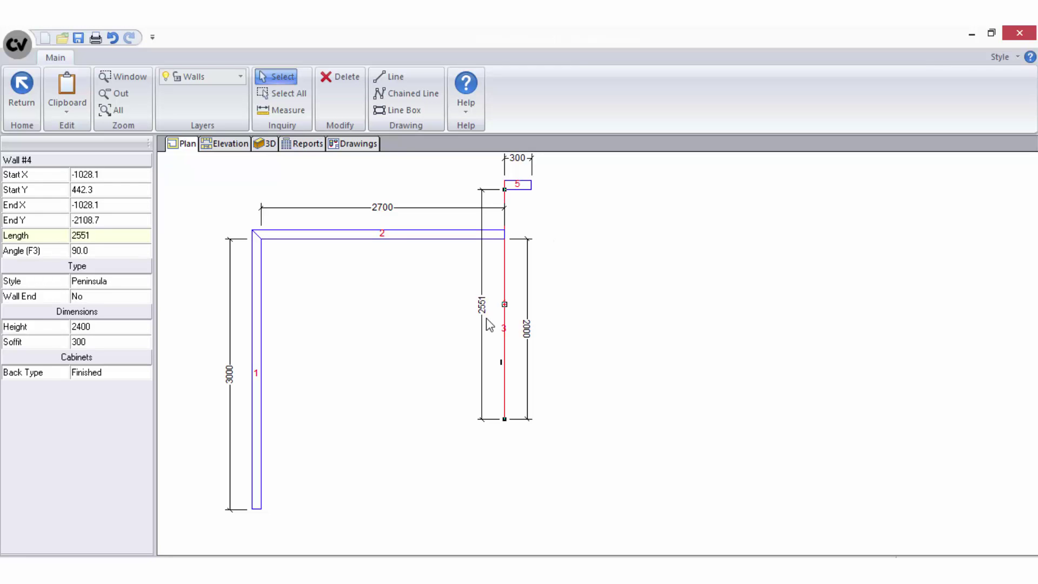
{"action": "type", "text": "2000"}
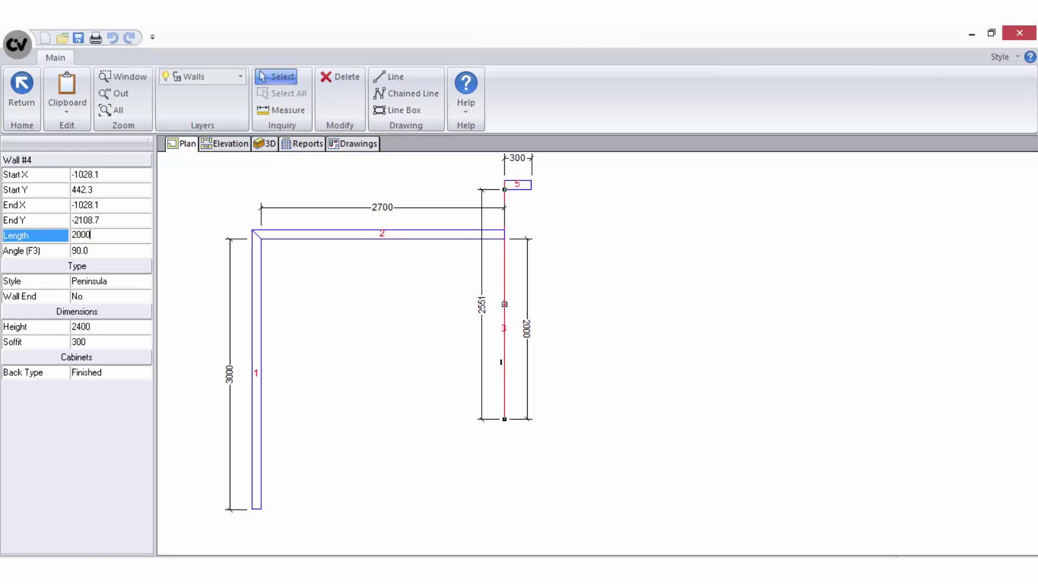
{"action": "key", "text": "Return"}
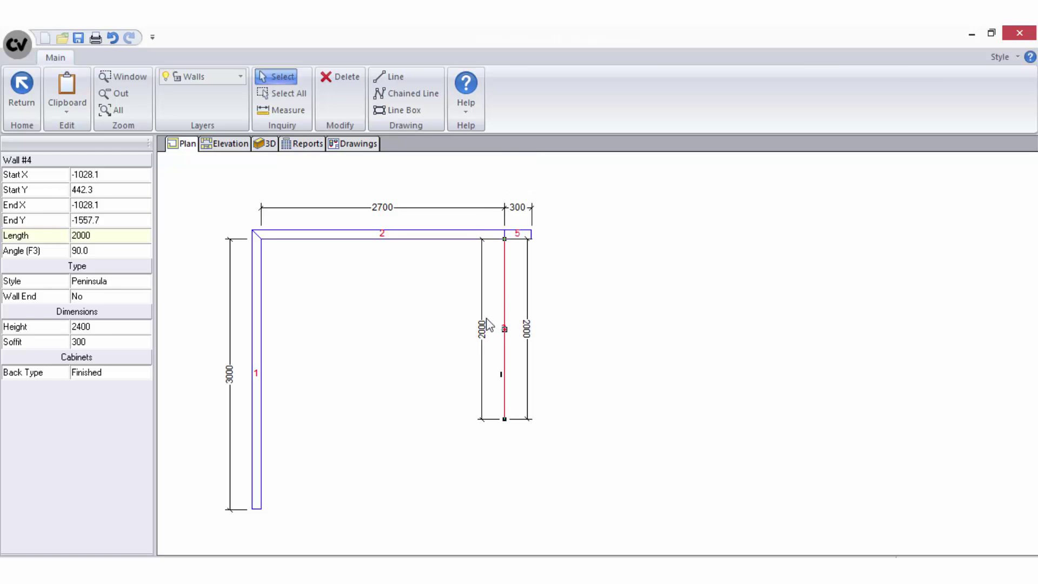
{"action": "left_click", "coordinate": [437, 362]}
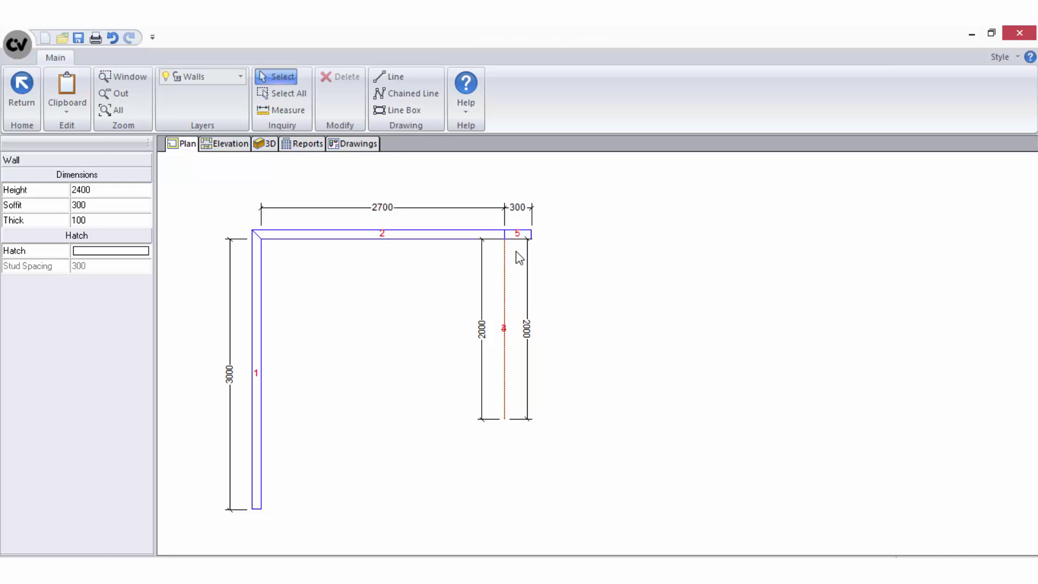
{"action": "left_click", "coordinate": [523, 330]}
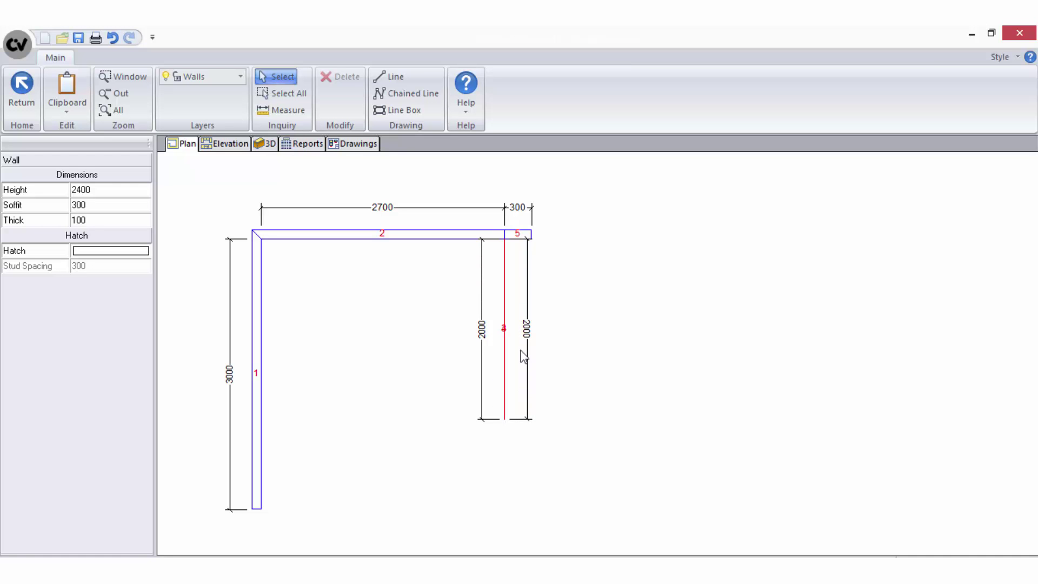